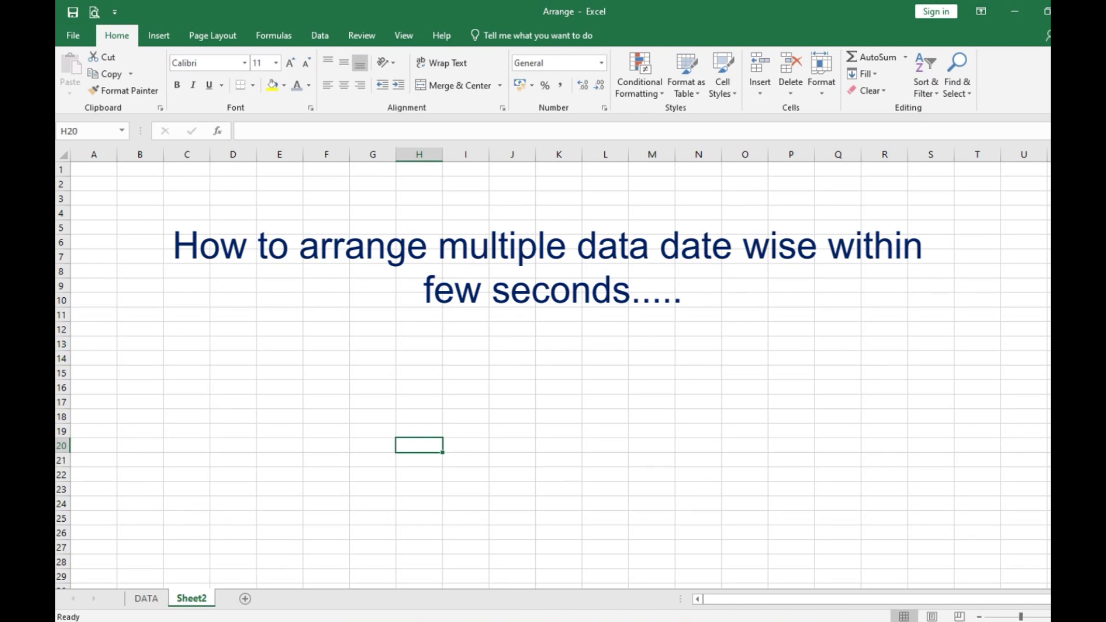
left_click_drag(465, 445, 465, 459)
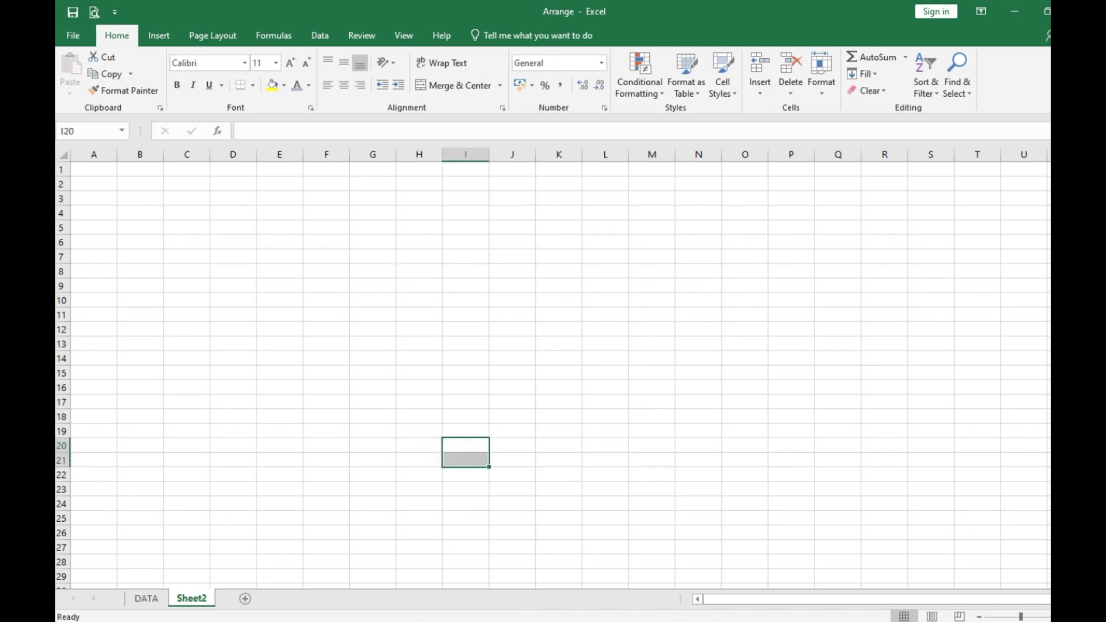
left_click(280, 547)
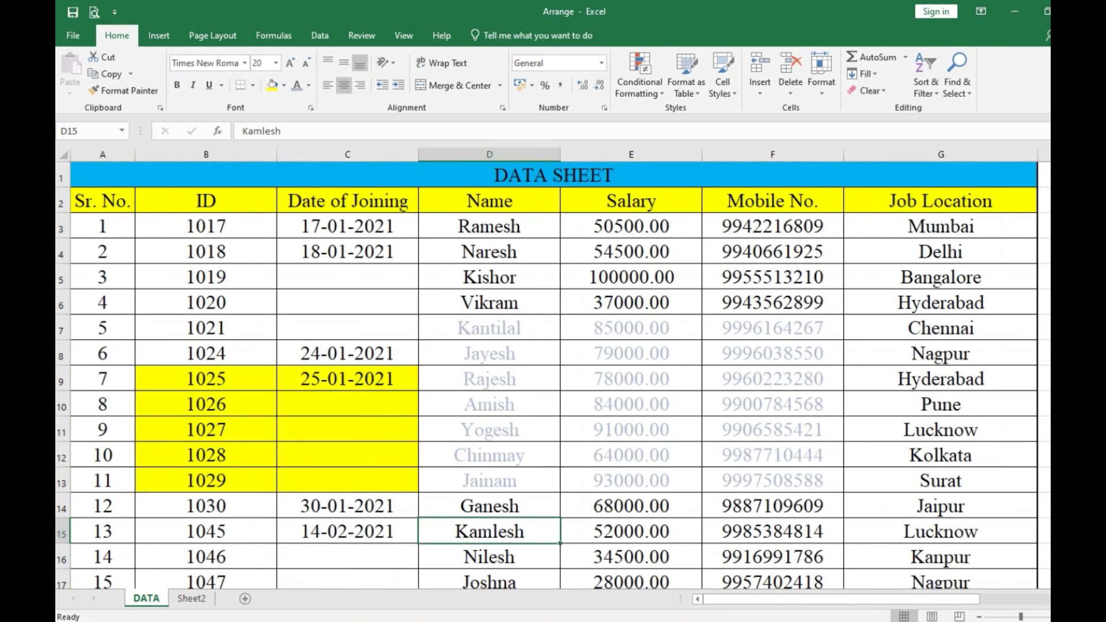
Step: Examine the title and each column heading of the DATA sheet, from Sr. No. through Job Location
left_click(554, 175)
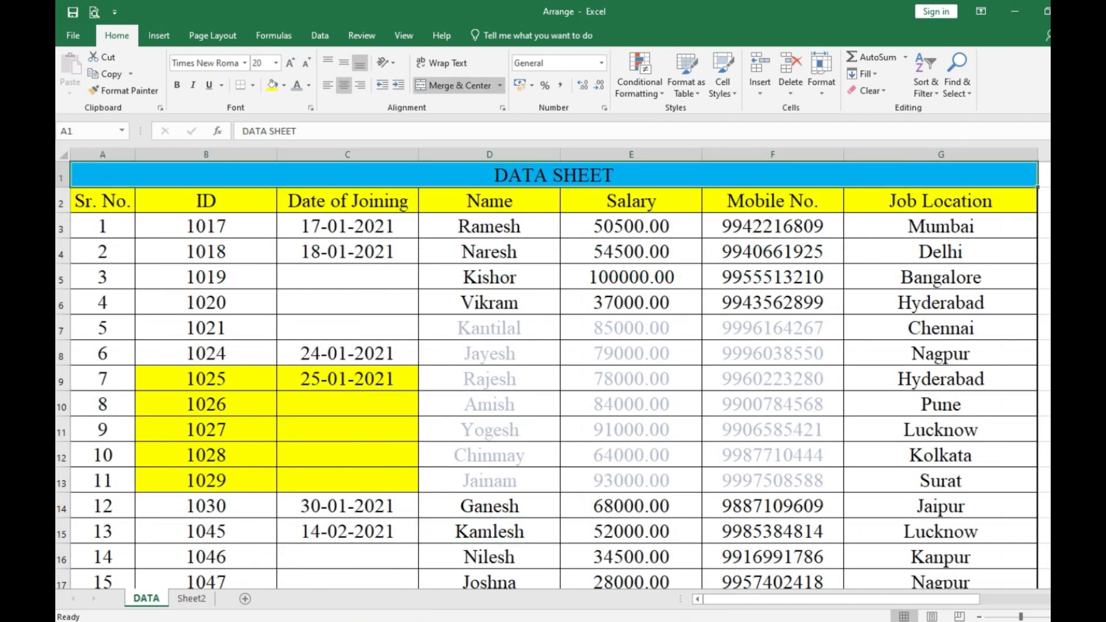
left_click(103, 201)
left_click(207, 201)
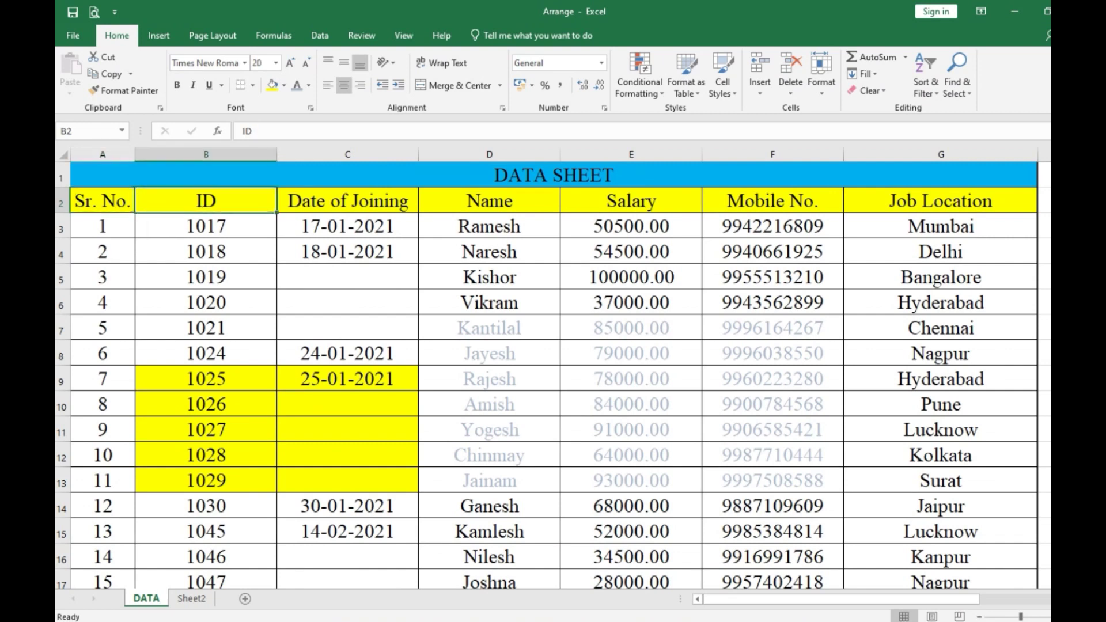
left_click(347, 201)
left_click(489, 201)
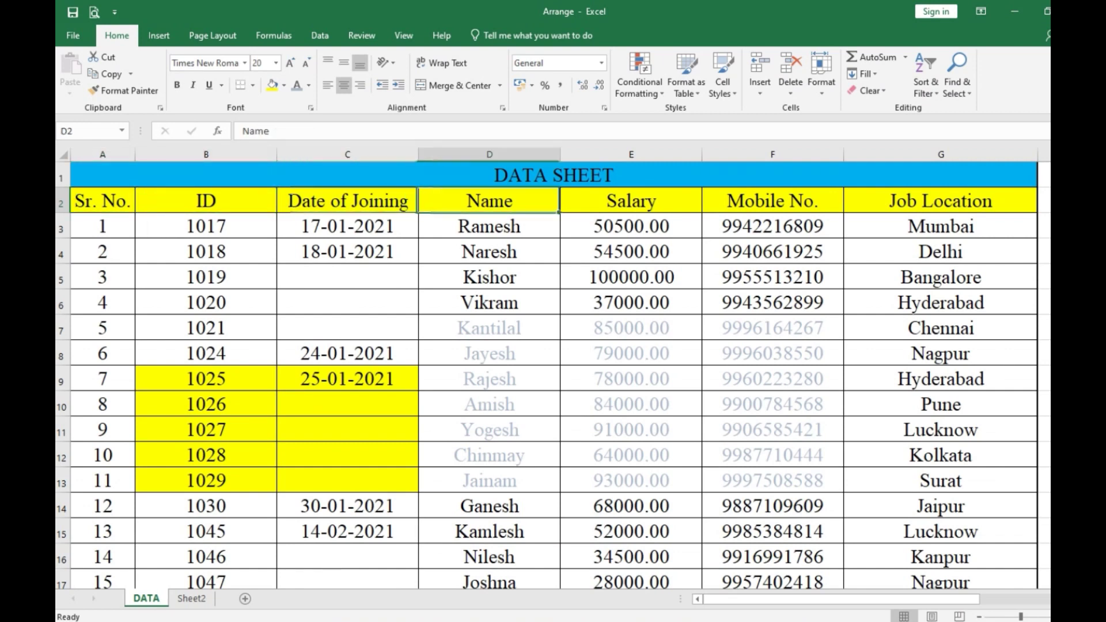
left_click(630, 201)
left_click(773, 201)
left_click(941, 201)
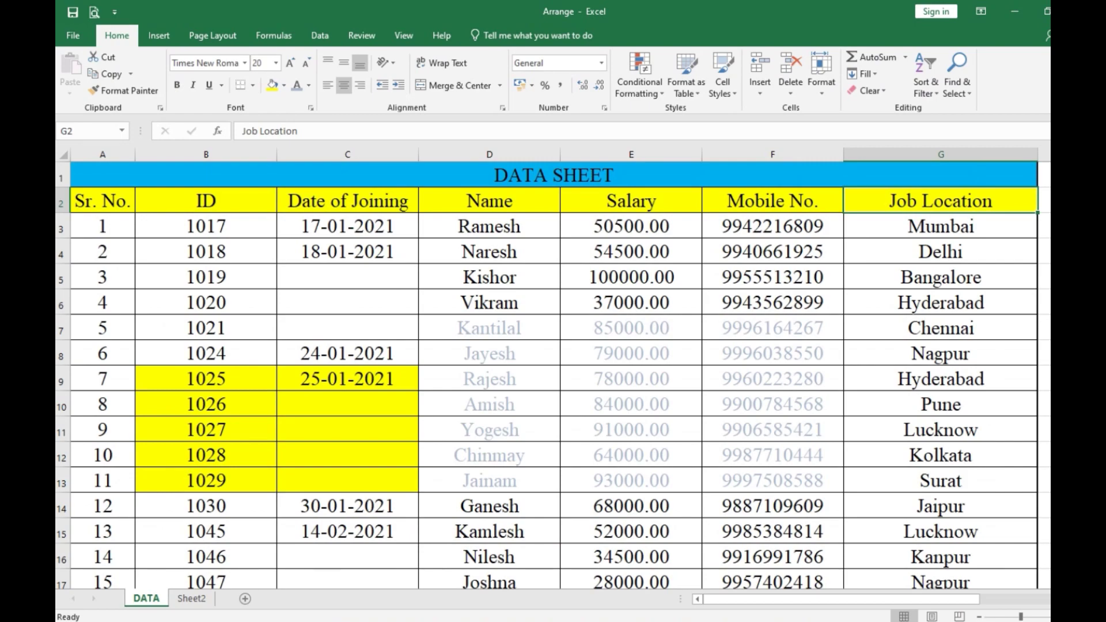
Step: Look through all rows of the DATA sheet for blank Date of Joining cells and inconsistent cell and text colours
left_click(348, 226)
scroll(348, 375, "down", 5)
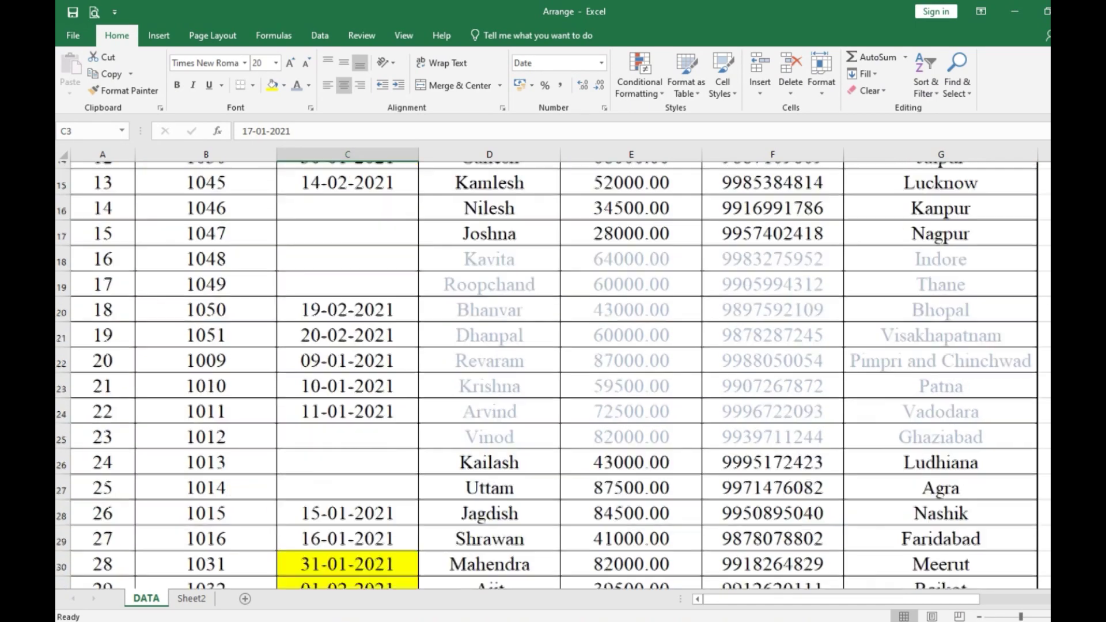
scroll(553, 374, "down", 3)
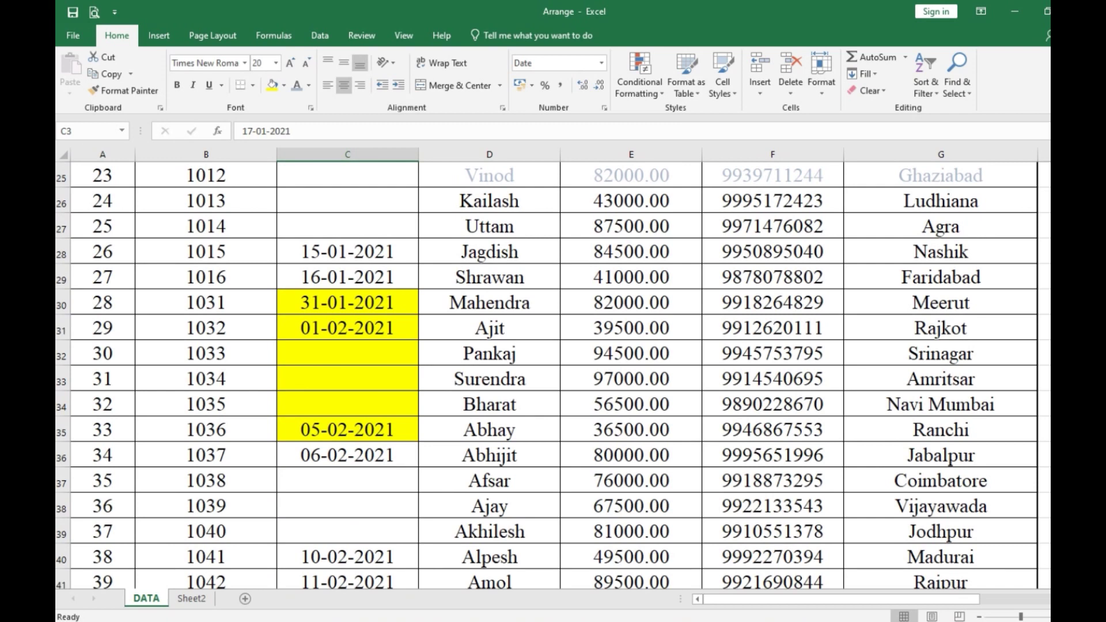
left_click(347, 429)
left_click(347, 480)
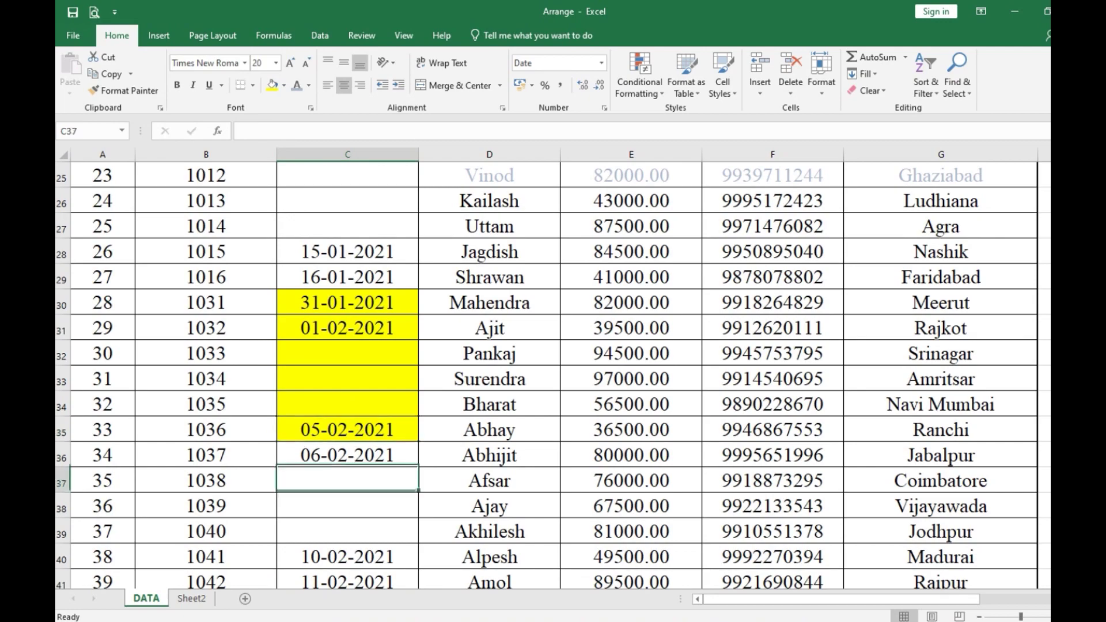
scroll(348, 480, "down", 1)
scroll(553, 375, "down", 3)
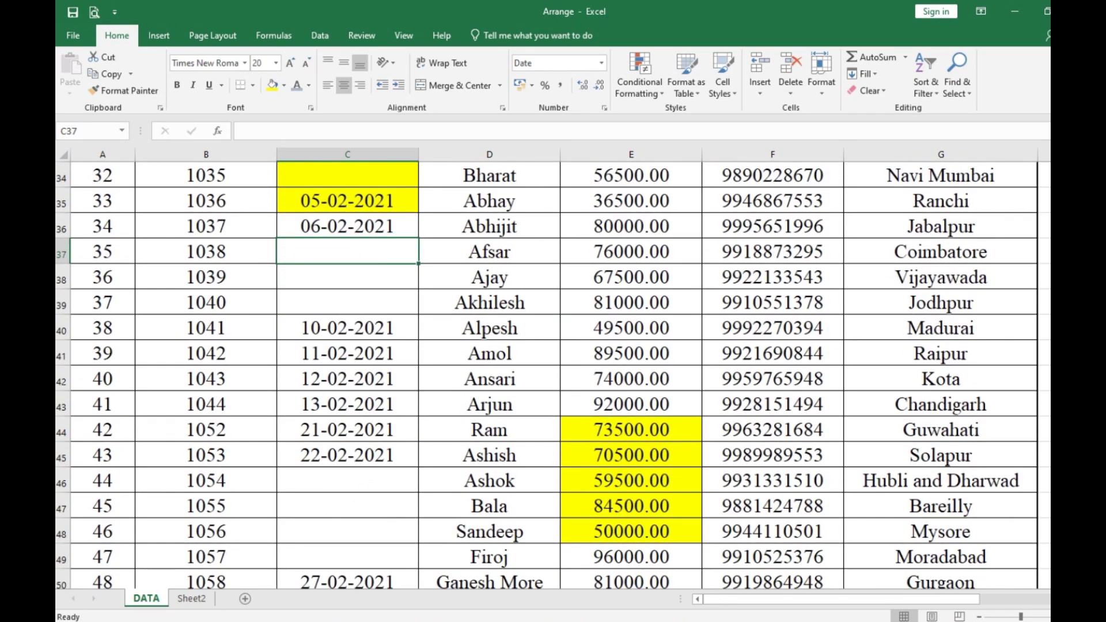
scroll(553, 375, "down", 1)
scroll(553, 374, "down", 1)
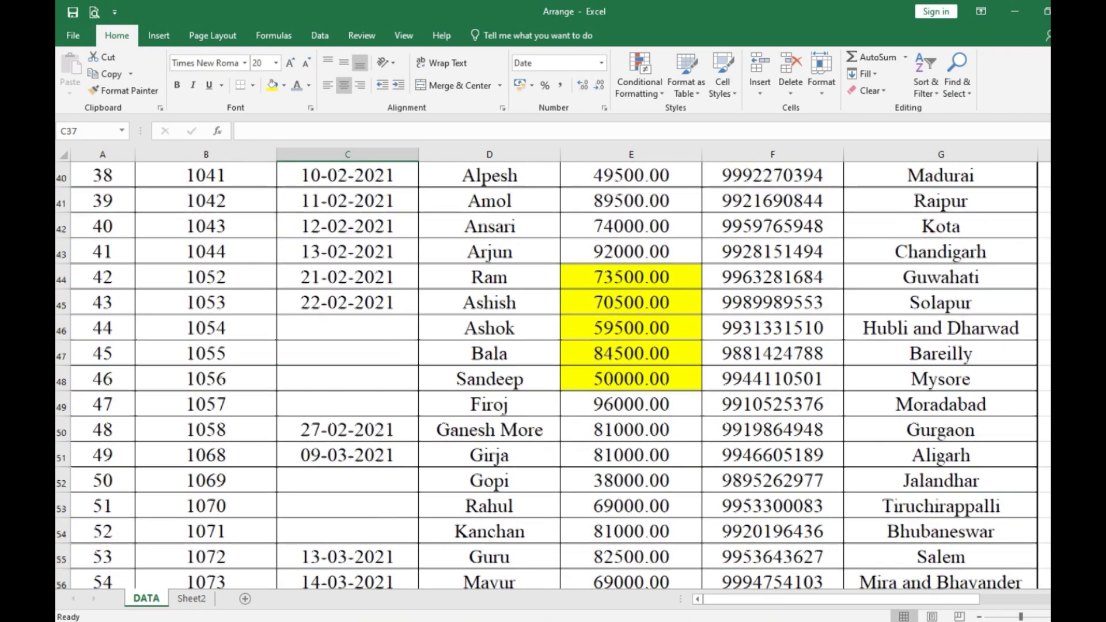
scroll(553, 375, "down", 4)
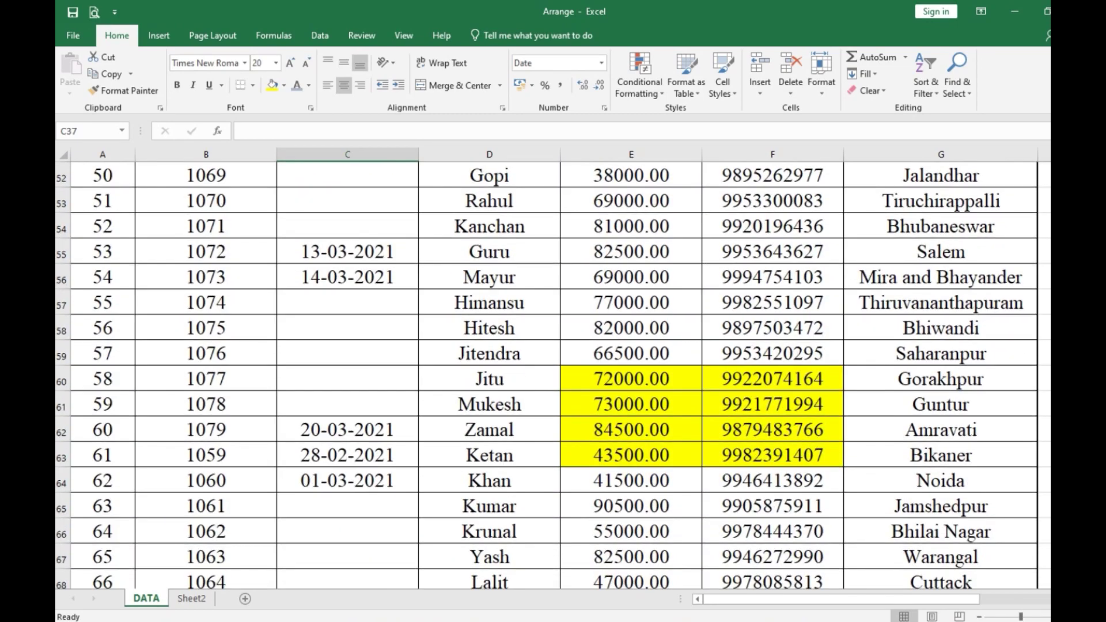
scroll(347, 378, "down", 1)
left_click(347, 378)
scroll(348, 379, "down", 5)
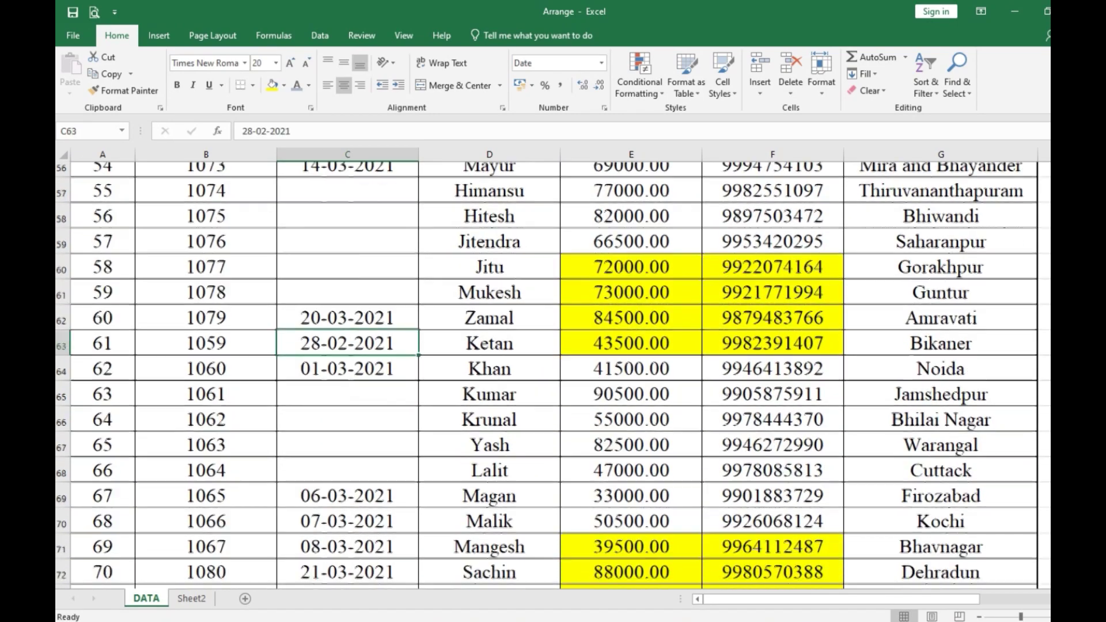
scroll(553, 375, "down", 7)
scroll(553, 374, "up", 4)
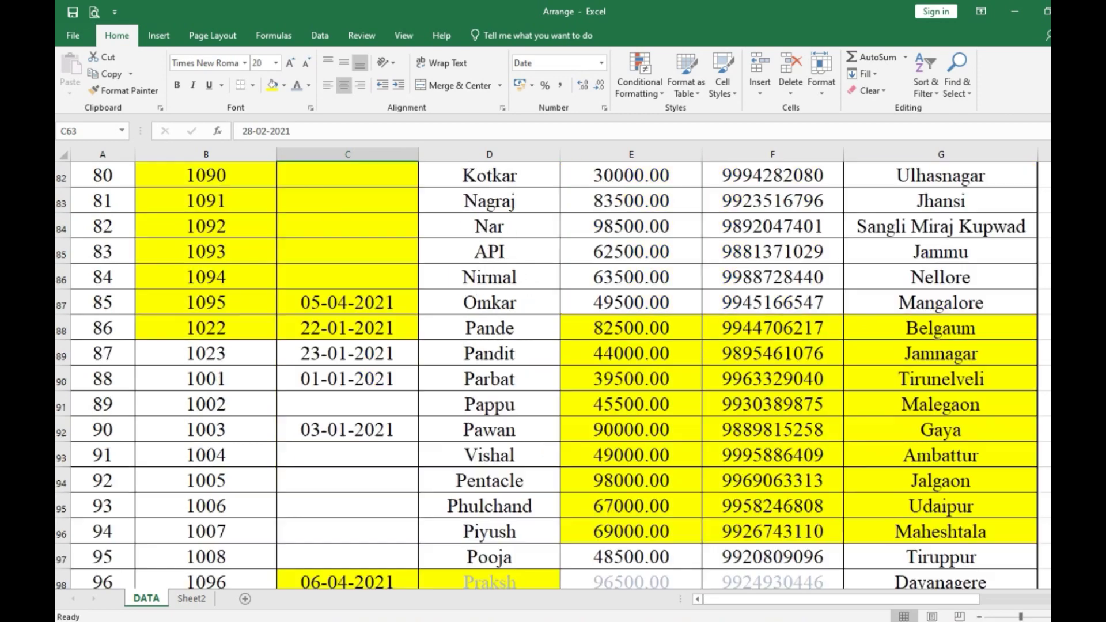
scroll(553, 375, "up", 20)
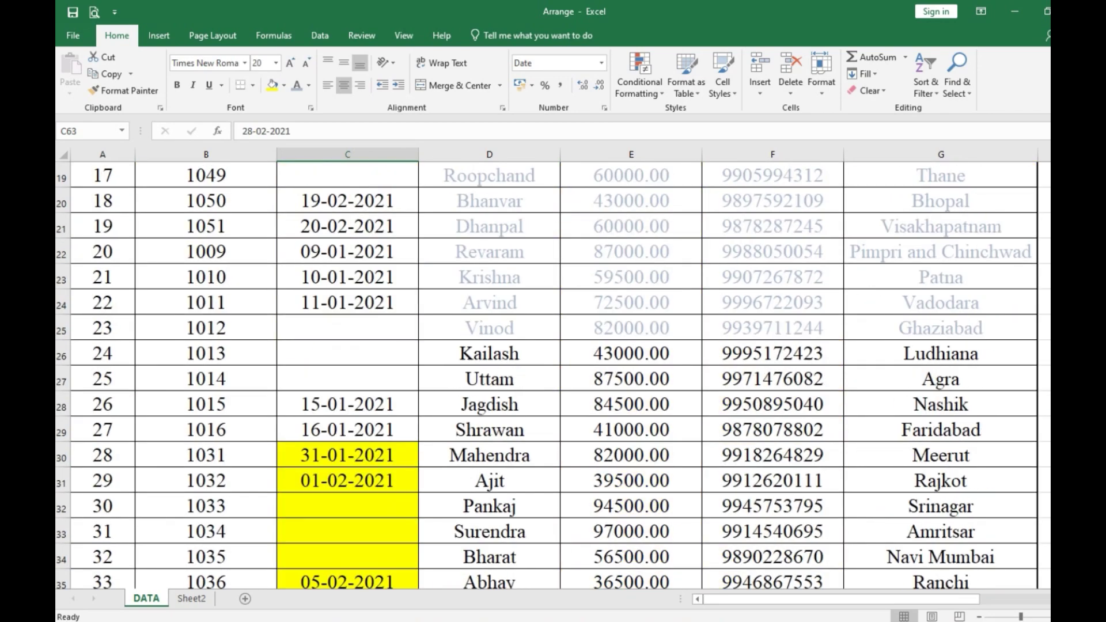
scroll(553, 375, "up", 1)
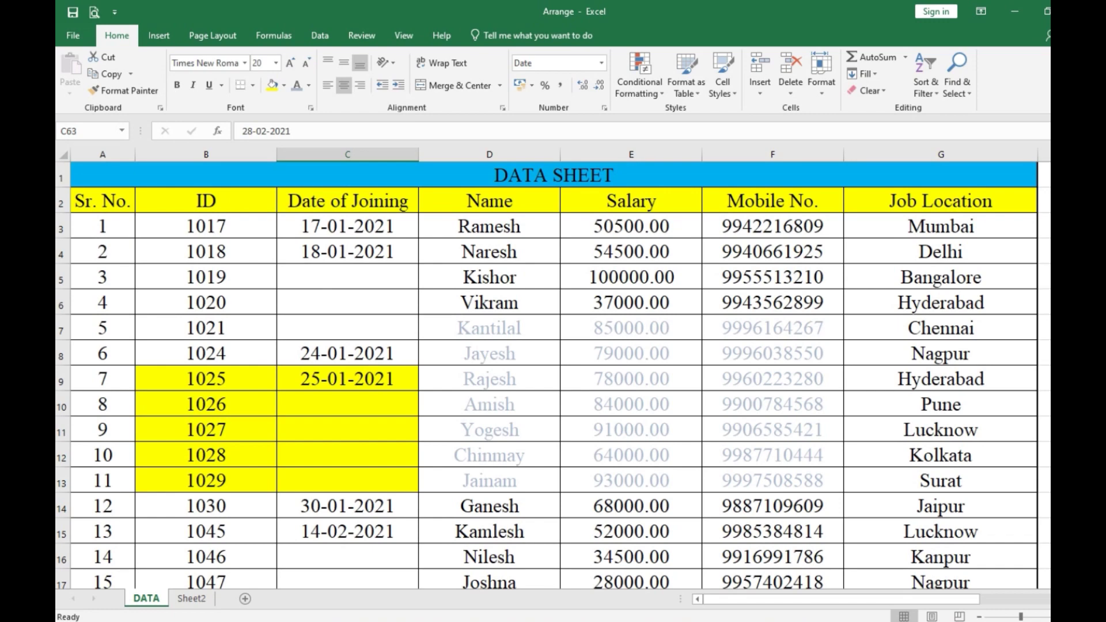
scroll(553, 374, "down", 1)
scroll(553, 375, "up", 1)
Step: Remove the fill colour from all data rows below the column headings, A3 to G102
left_click(103, 227)
scroll(553, 375, "down", 9)
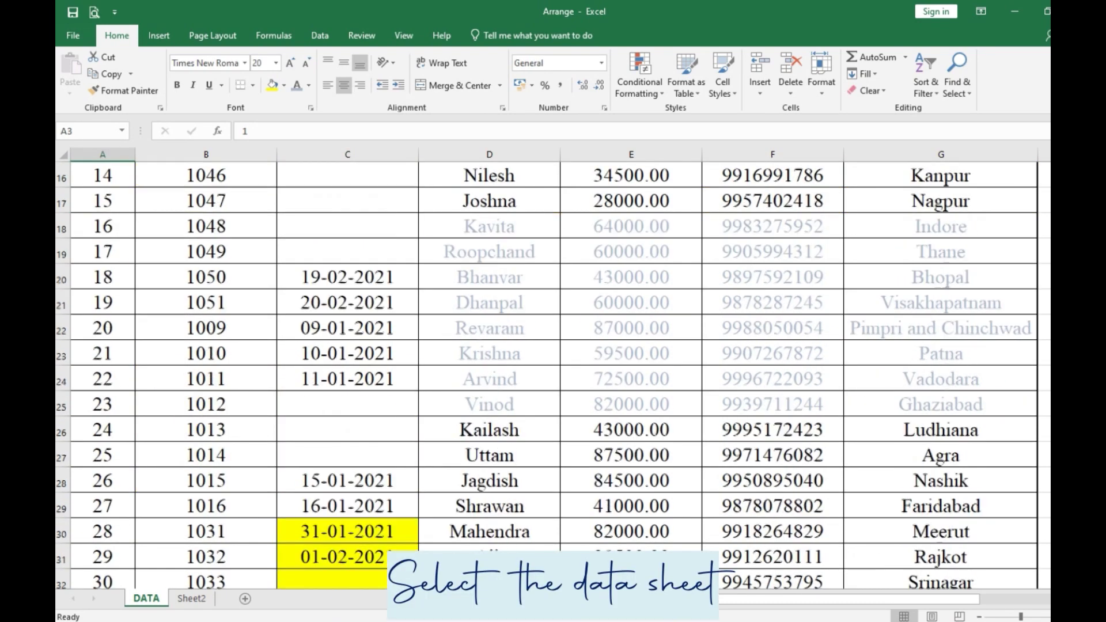
scroll(553, 375, "down", 20)
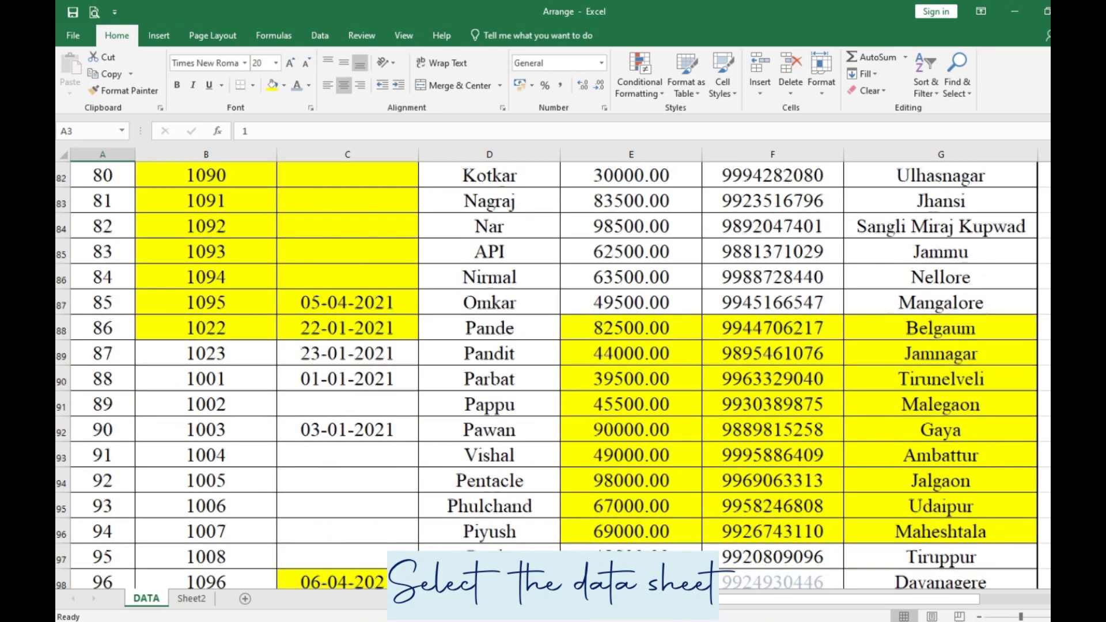
scroll(553, 345, "down", 2)
key("ctrl+a")
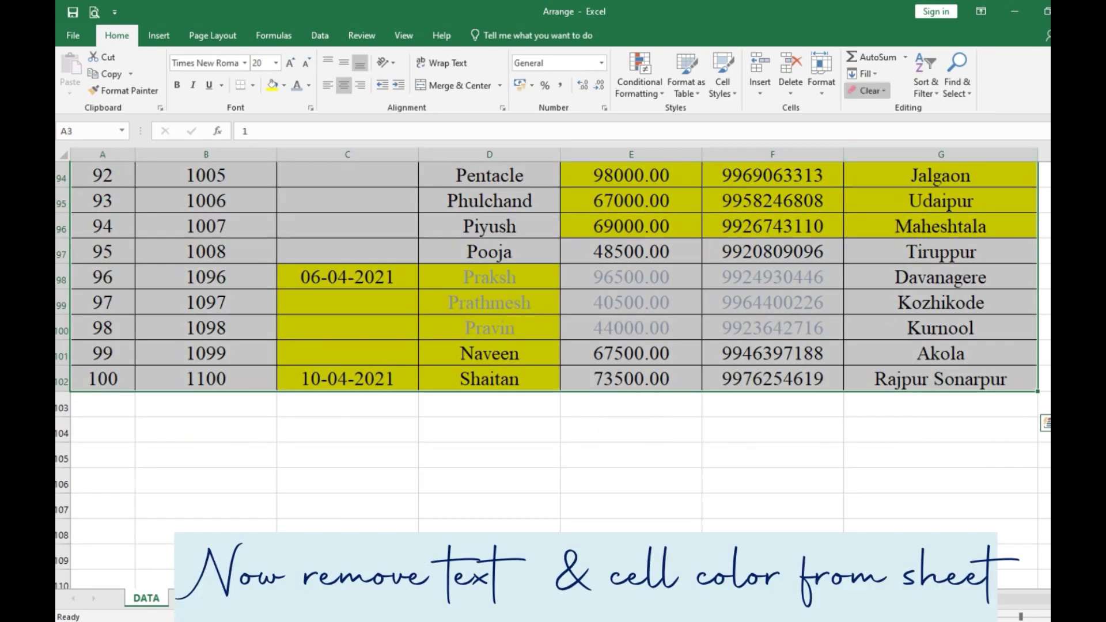
left_click(284, 86)
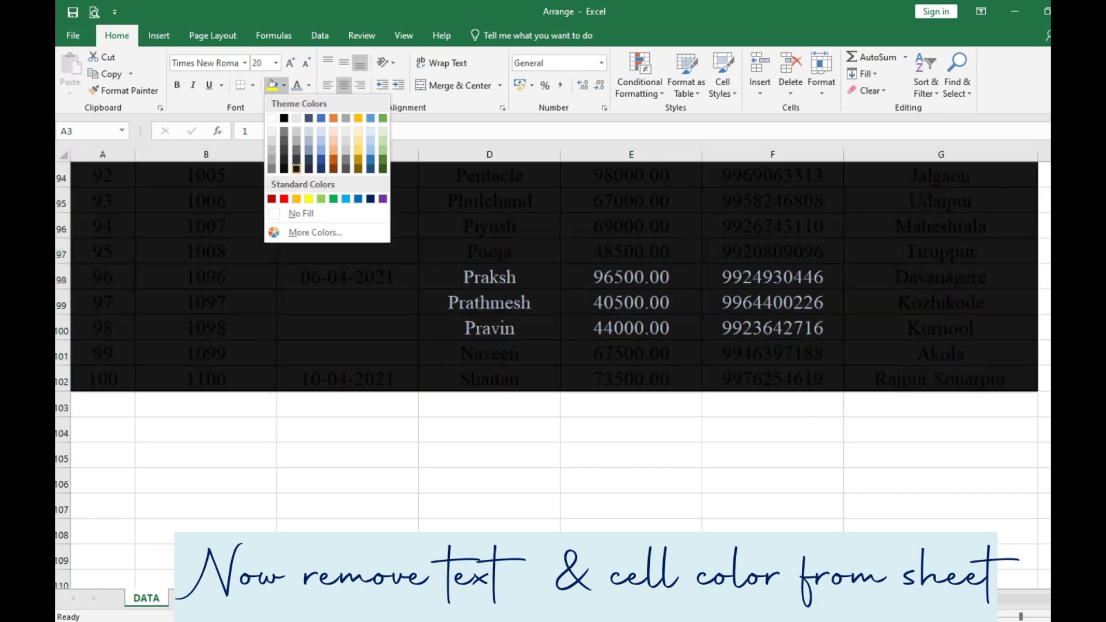
left_click(301, 213)
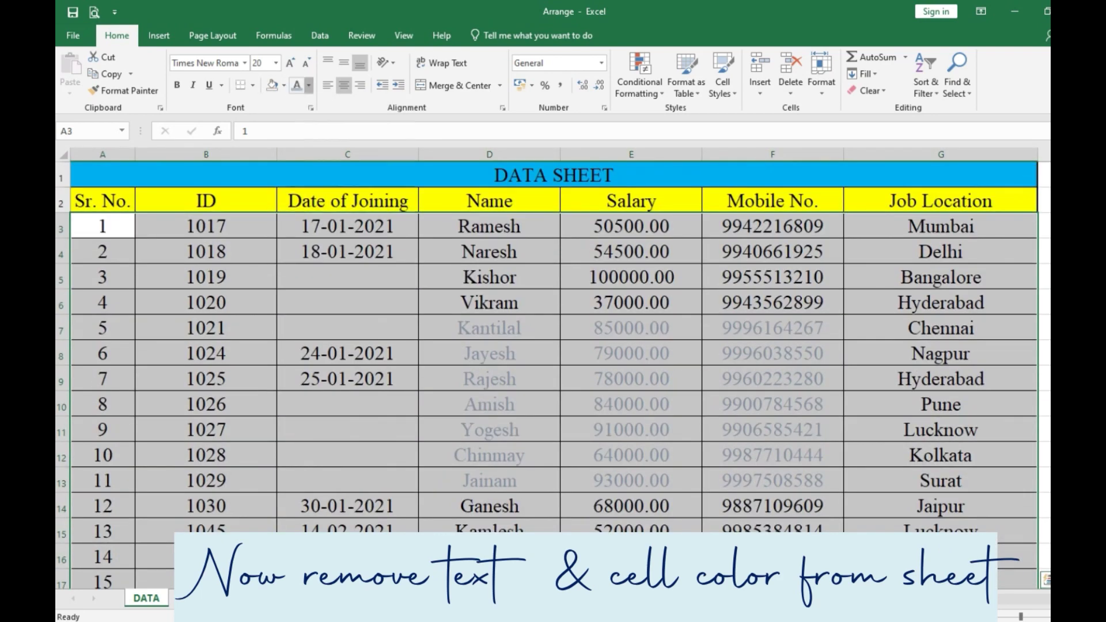
Step: Set the font colour of all data rows below the headings to black
left_click(309, 85)
left_click(309, 135)
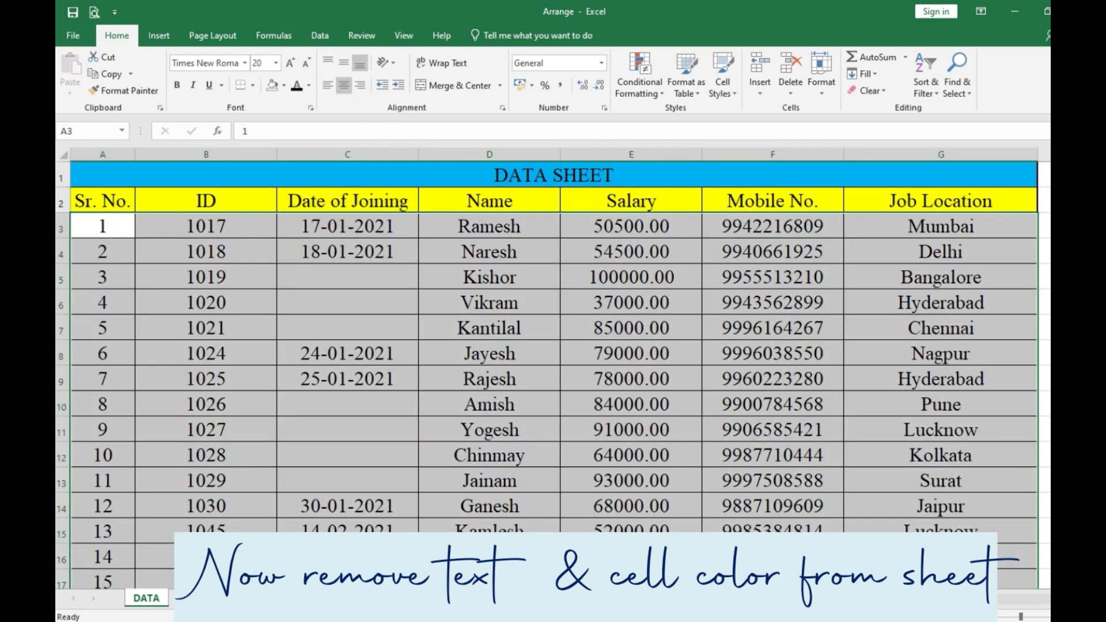
left_click(347, 251)
Step: Apply a filter to the whole table from the heading row A2 through the last data row 102
left_click(103, 201)
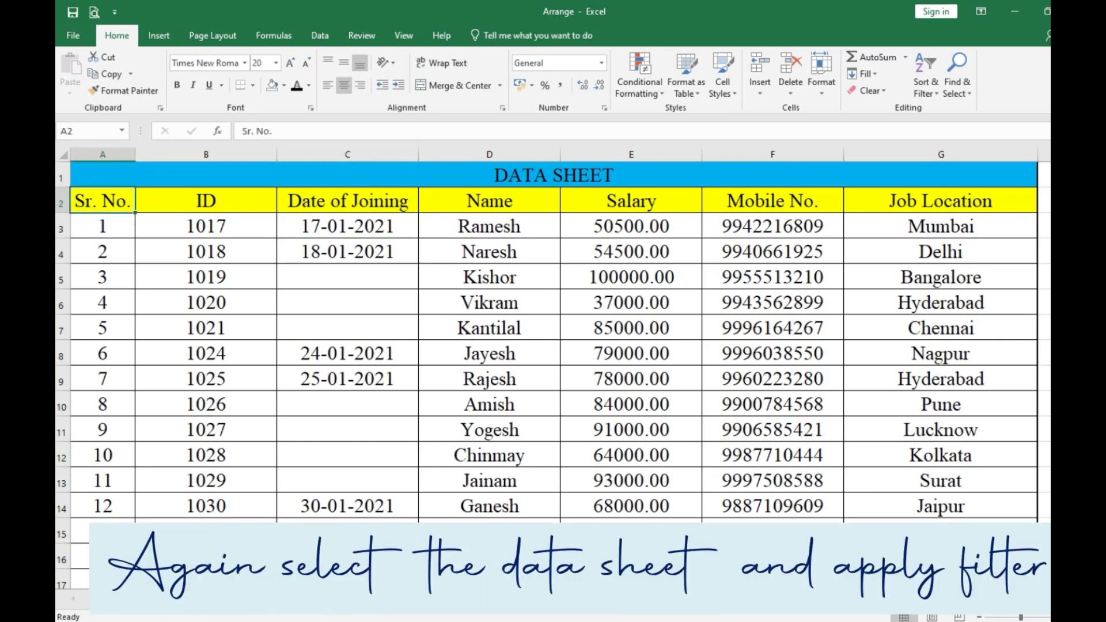
scroll(553, 375, "down", 10)
scroll(553, 342, "down", 15)
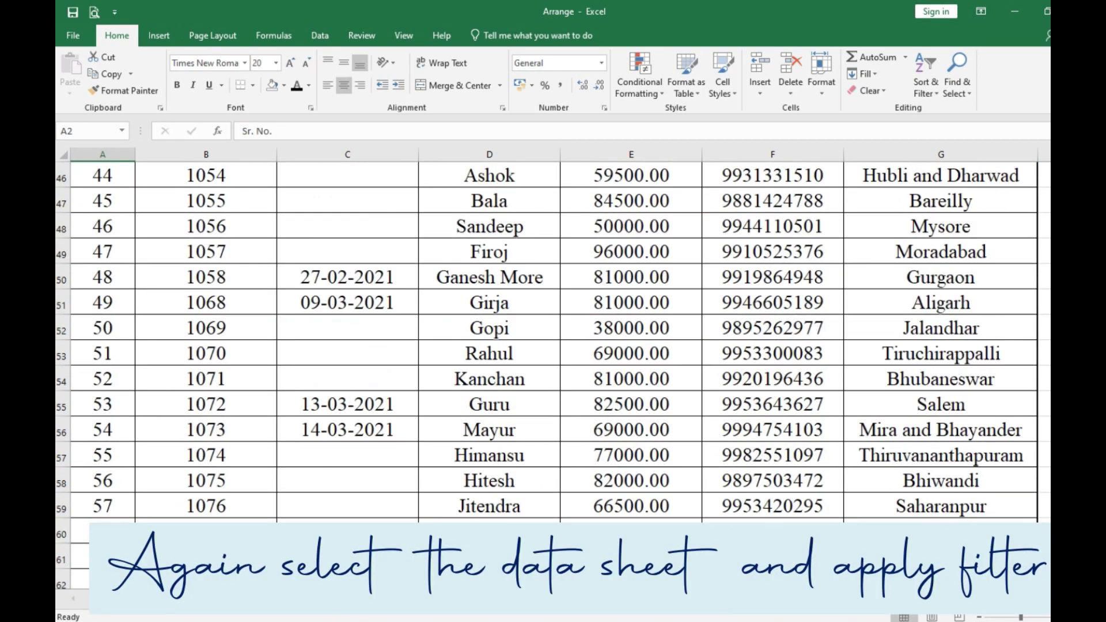
scroll(553, 342, "down", 4)
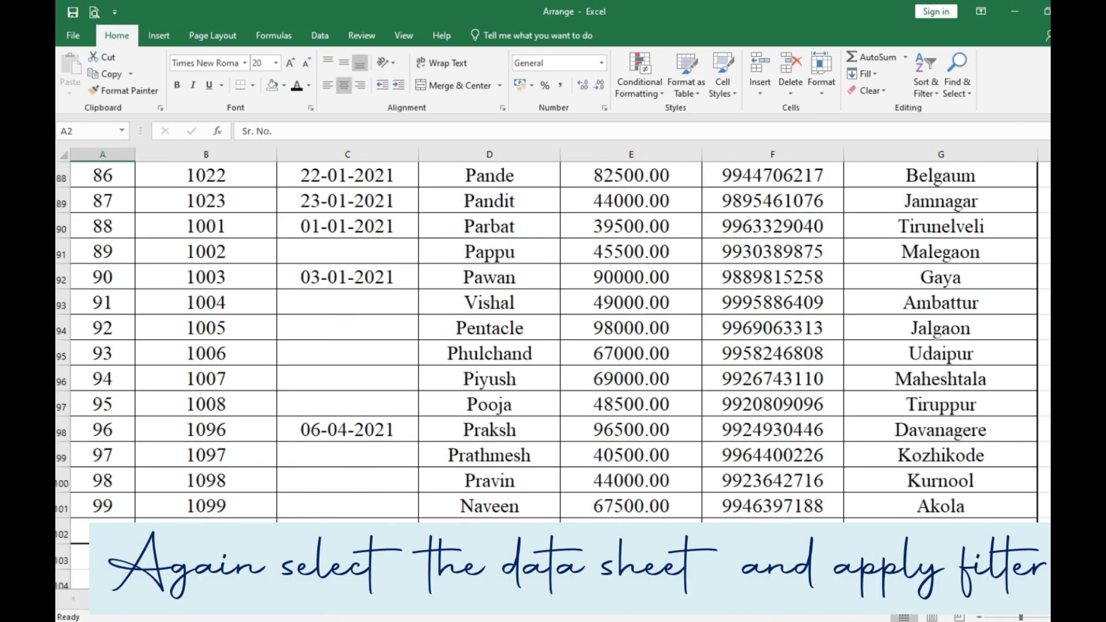
key("ctrl+a")
left_click(926, 75)
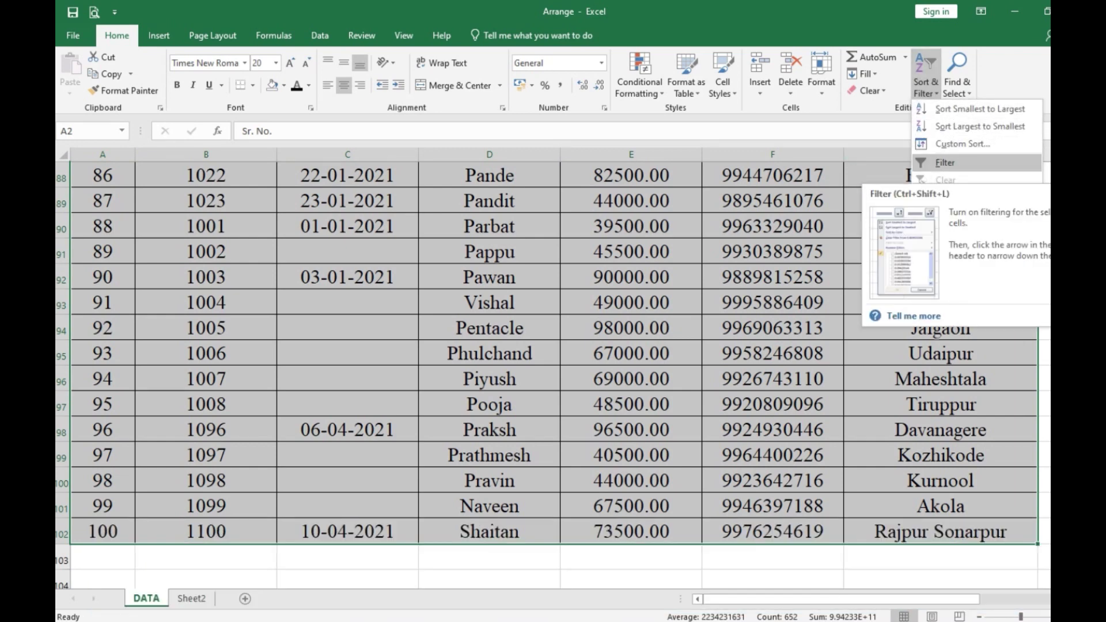
left_click(944, 163)
scroll(490, 328, "up", 1)
left_click(489, 328)
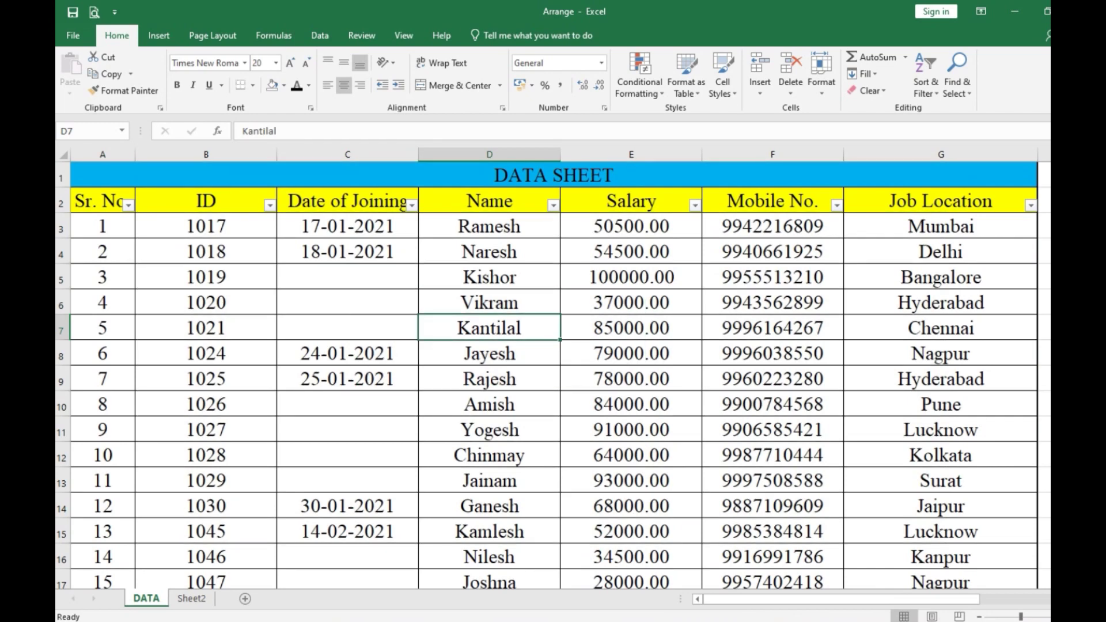
Step: Select only the blank cells in the Date of Joining range C3:C102 using Go To Special
scroll(490, 327, "down", 1)
scroll(490, 328, "up", 1)
left_click(348, 277)
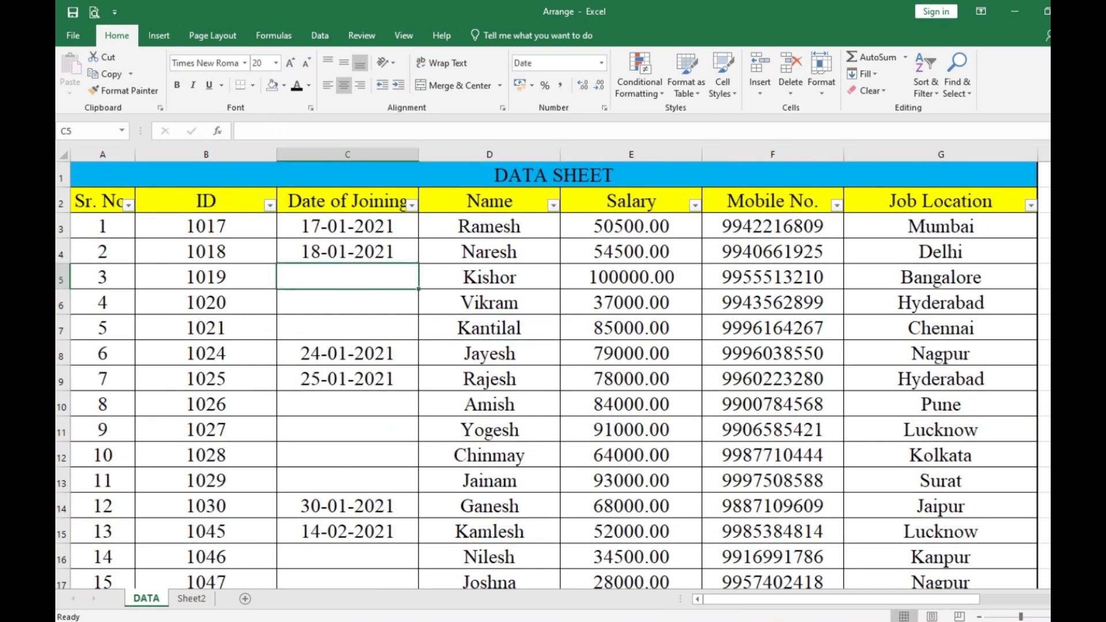
left_click(347, 226)
scroll(553, 374, "down", 16)
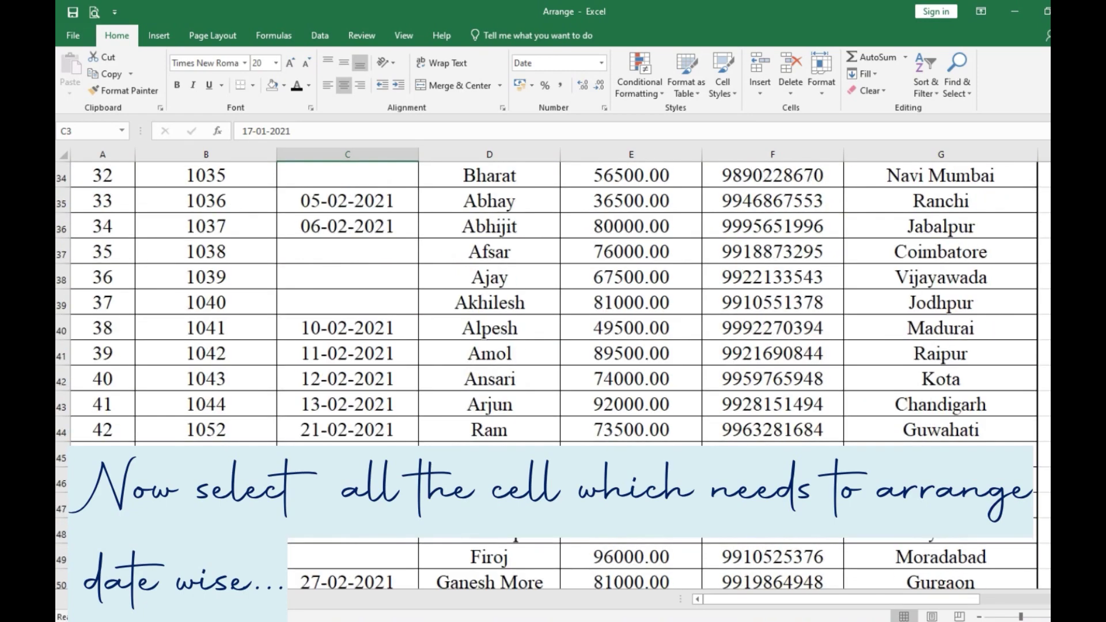
scroll(553, 374, "down", 14)
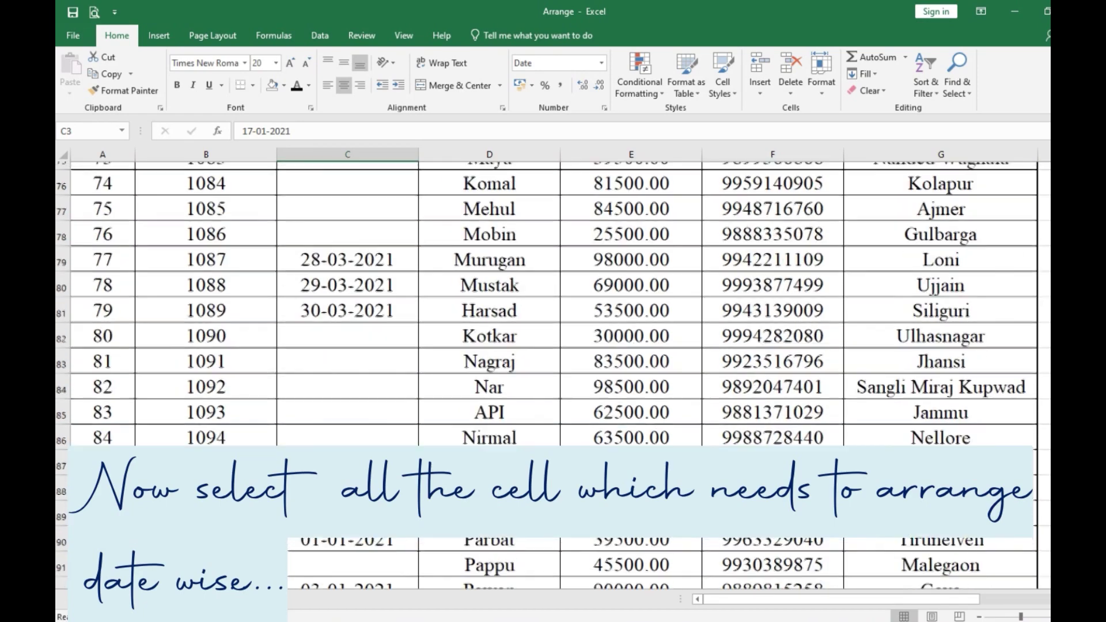
left_click(348, 455, "shift")
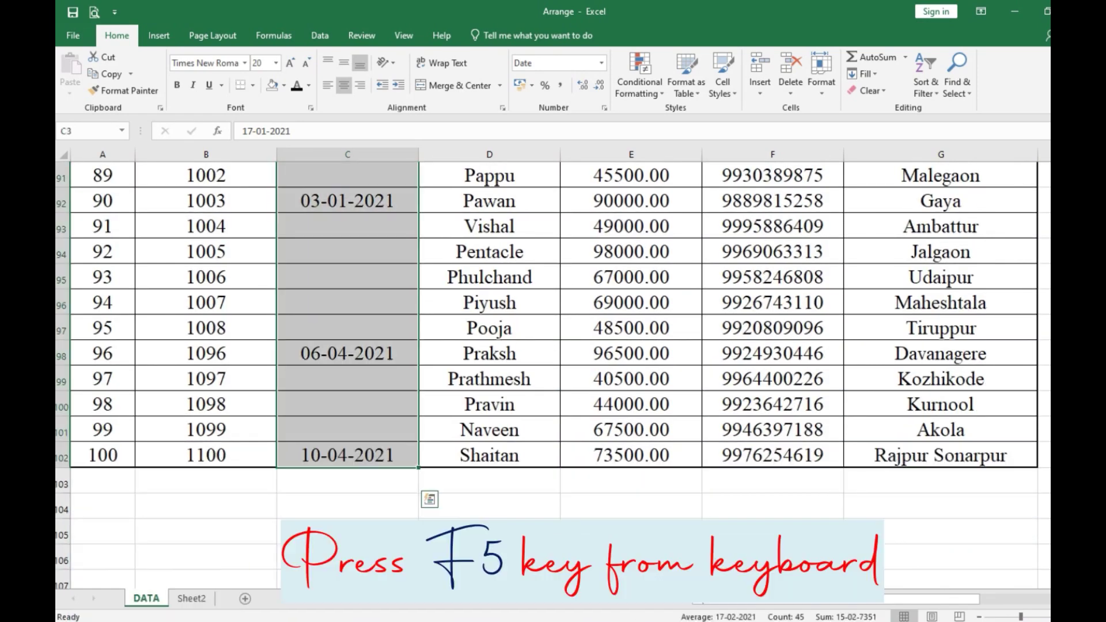
key("F5")
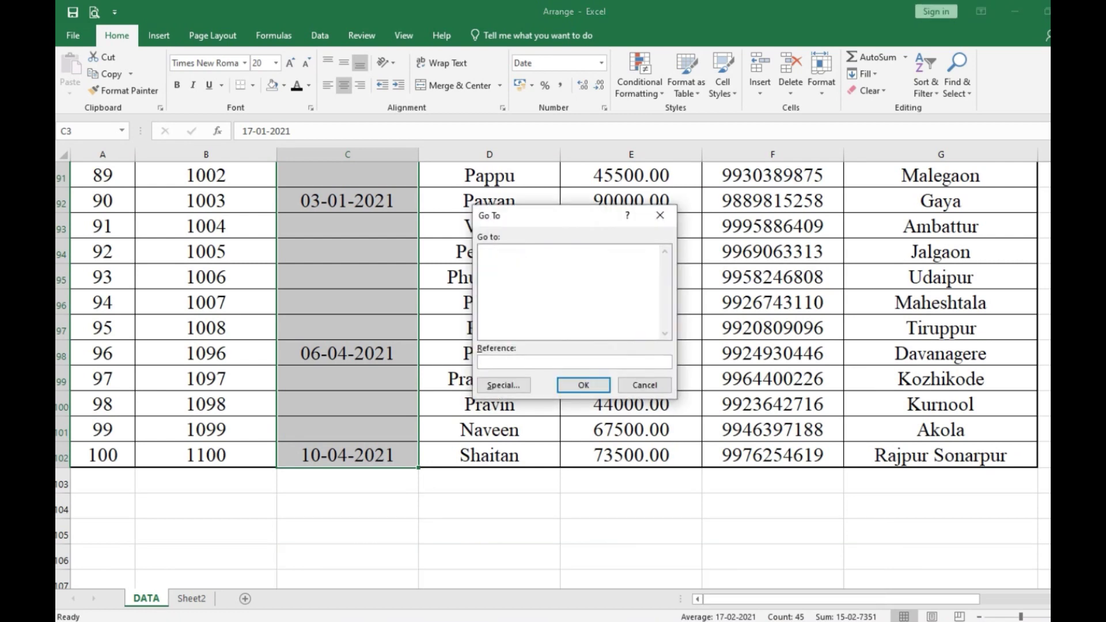
key("alt+s")
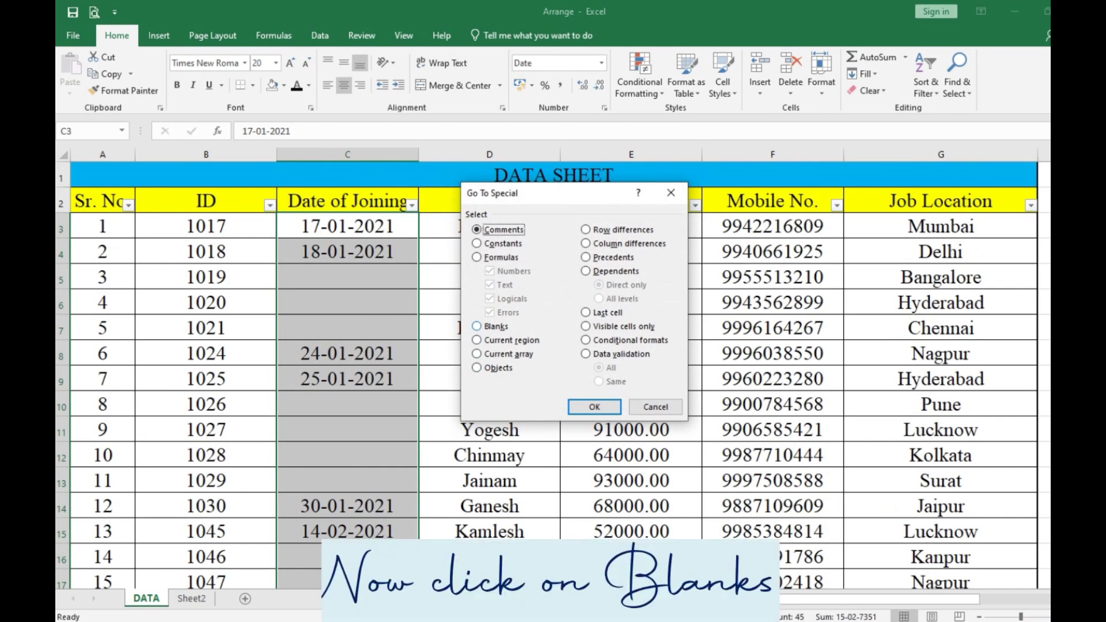
key("alt+k")
key("Return")
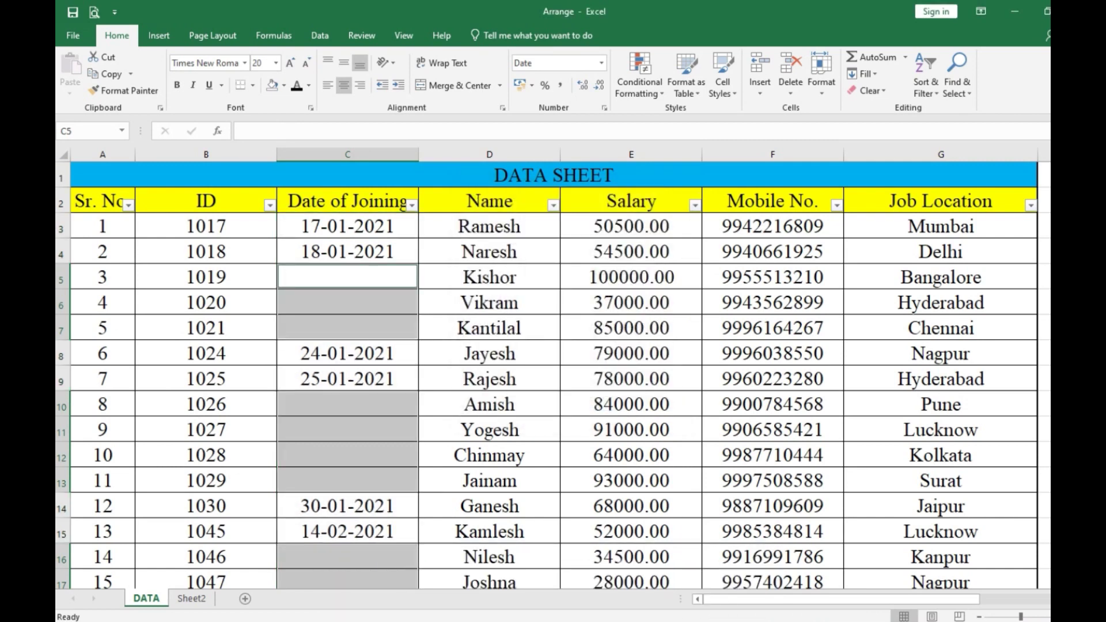
Step: Fill all selected blank Date of Joining cells with a formula referring to the cell directly above, starting with =C4 in C5
type("=")
key("Up")
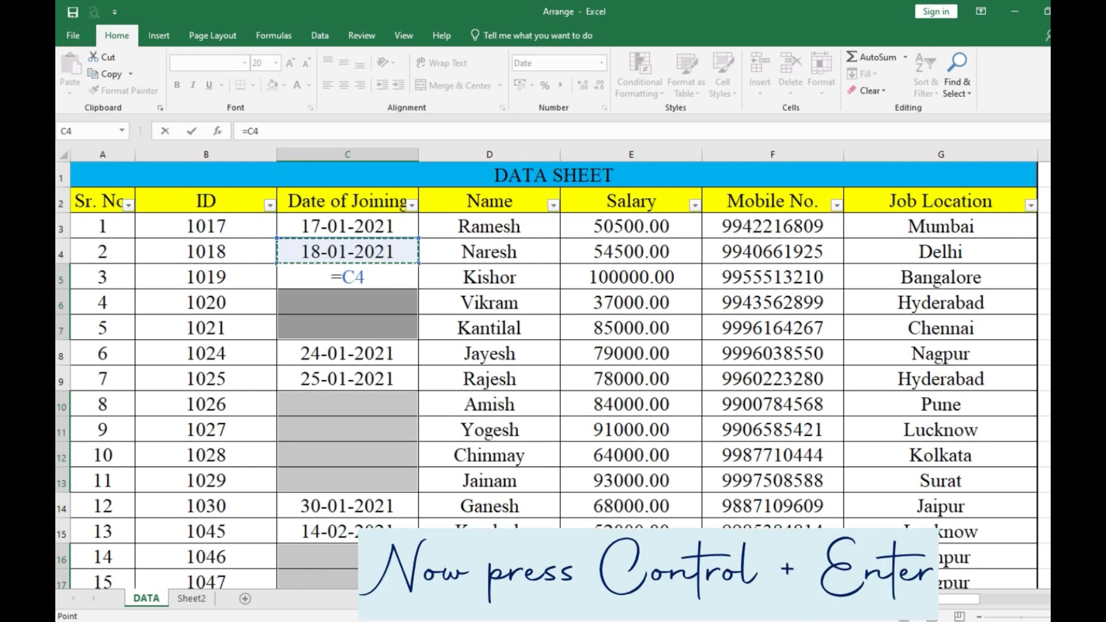
key("ctrl+Return")
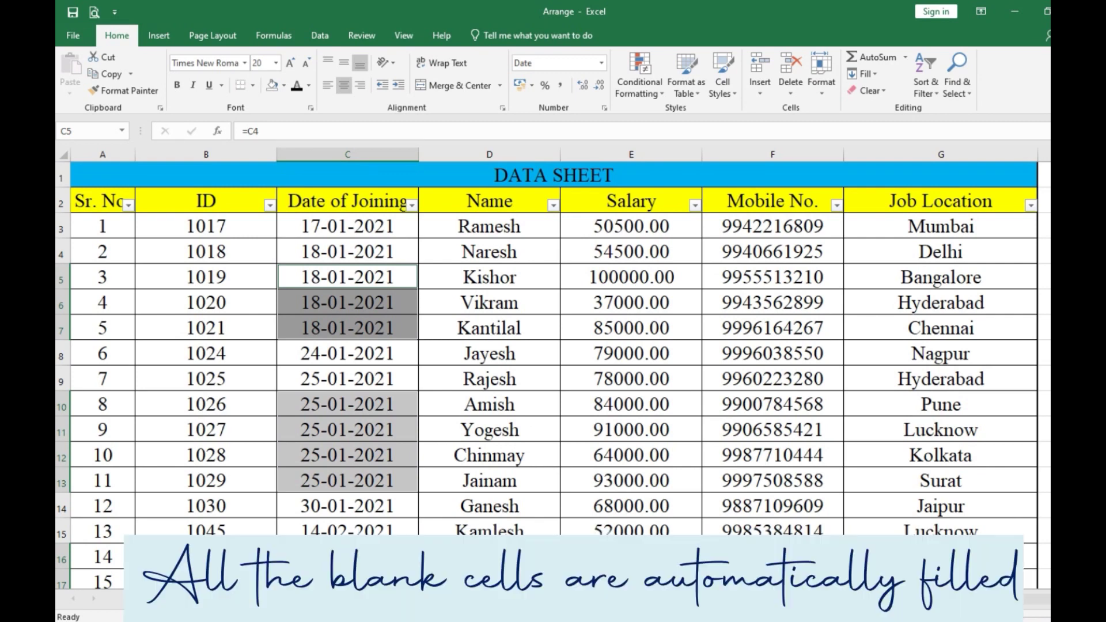
Step: Examine the formulas in the filled Date of Joining cells, such as C7, C11 and C12
left_click(489, 329)
double_click(374, 328)
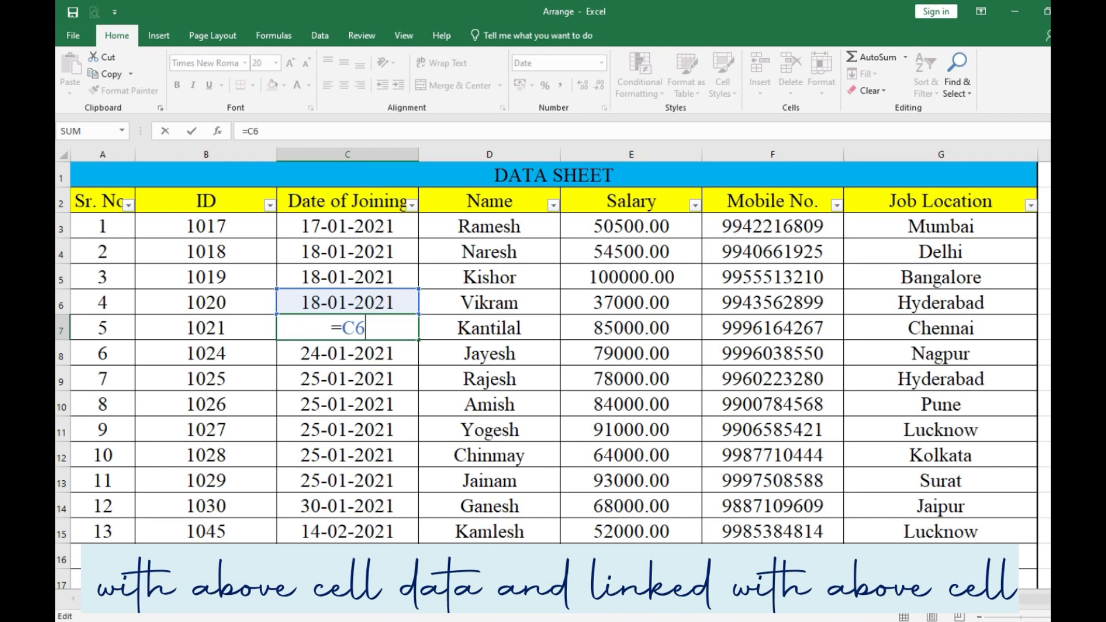
left_click(489, 379)
left_click(285, 455)
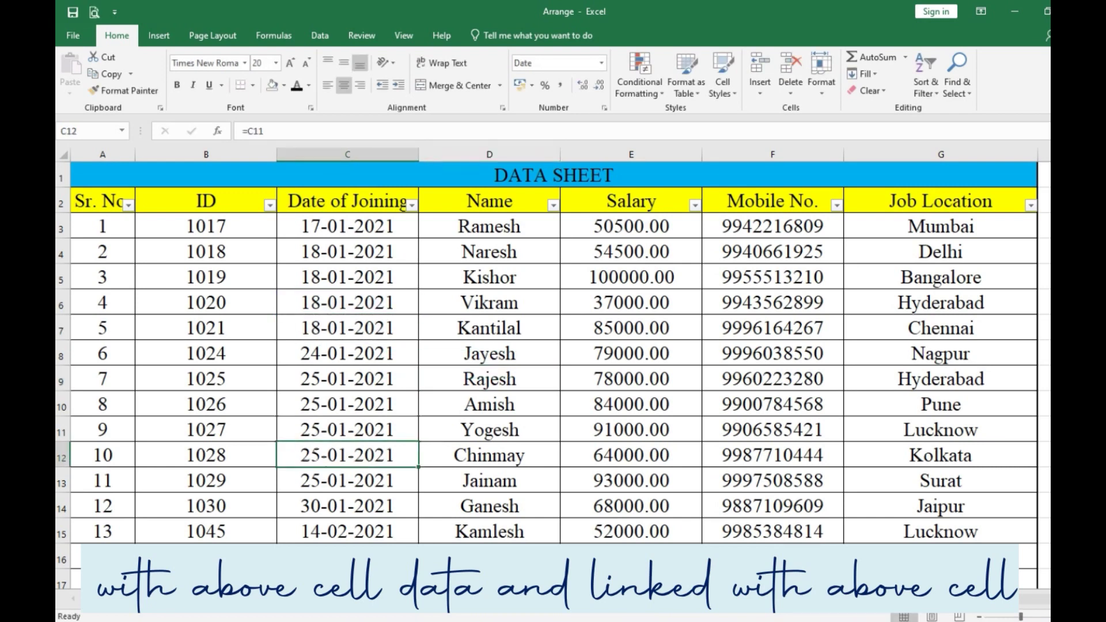
key("F2")
key("Return")
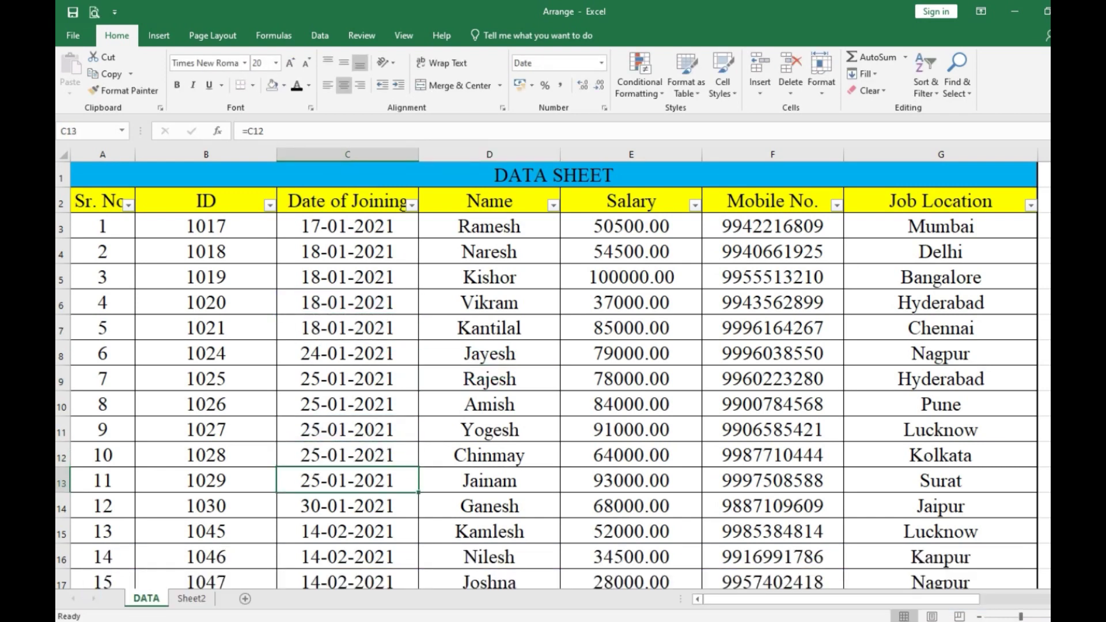
left_click(348, 430)
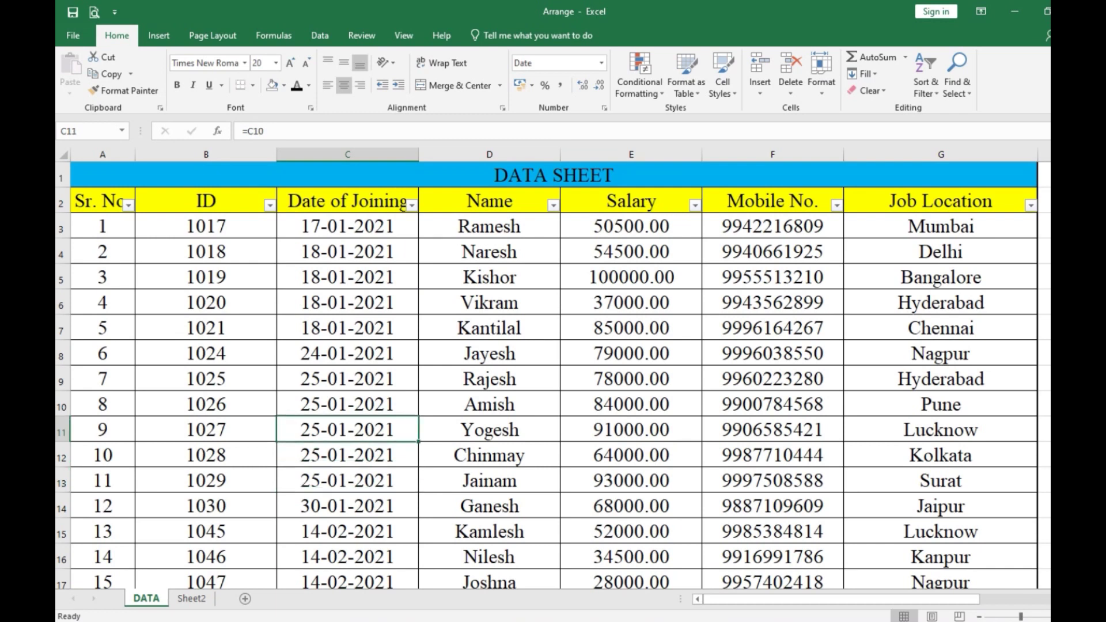
left_click(348, 455)
left_click(348, 430)
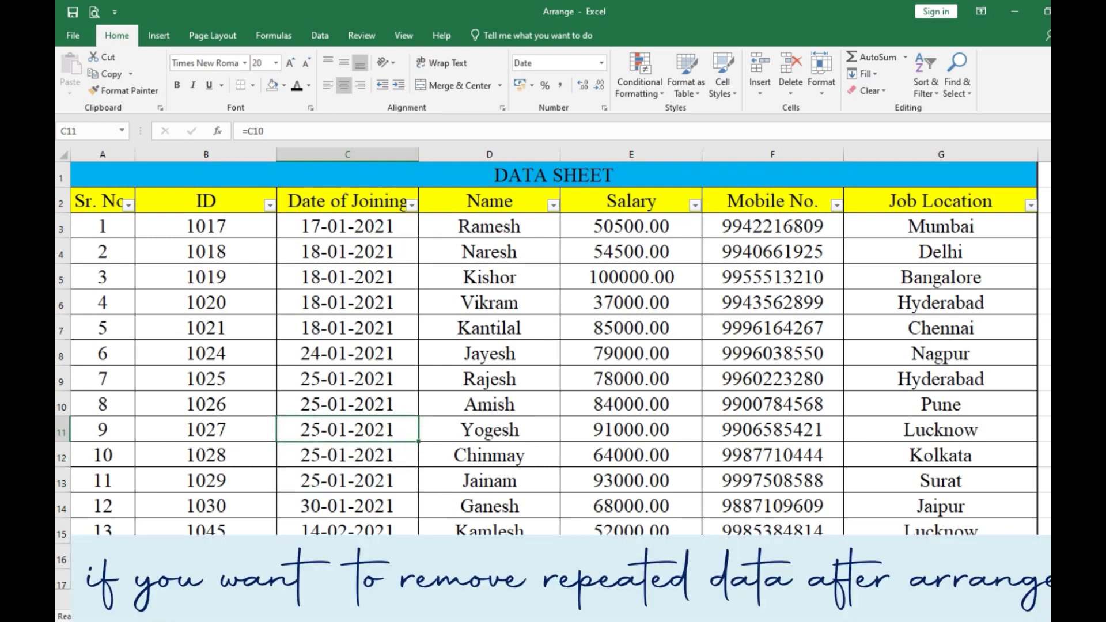
left_click(348, 455)
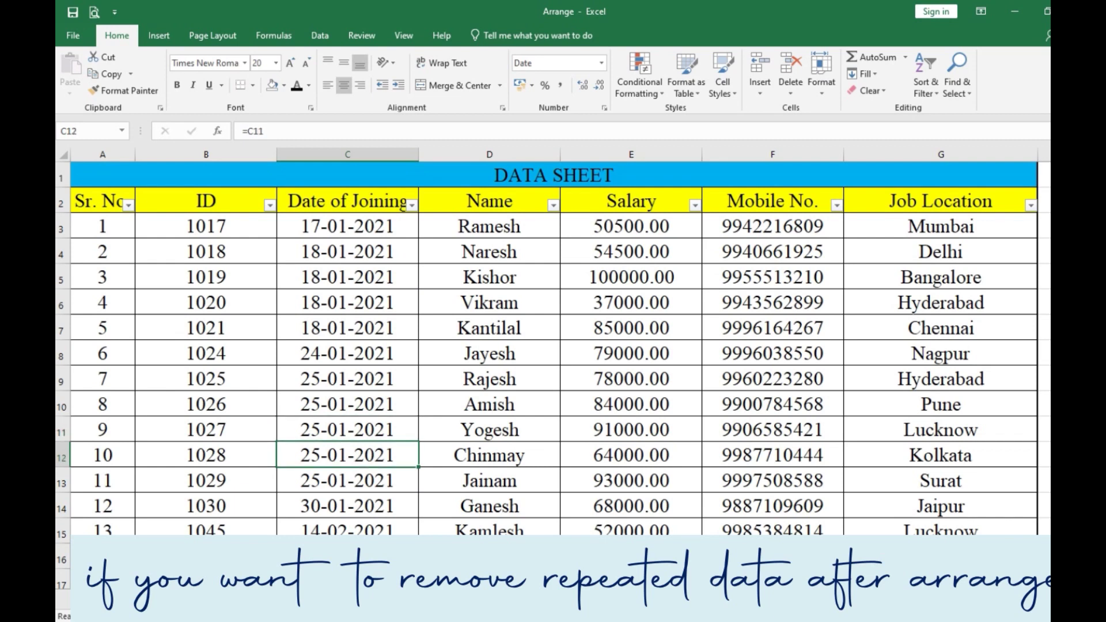
Step: Undo the formula fill of the blank Date of Joining cells
key("ctrl+z")
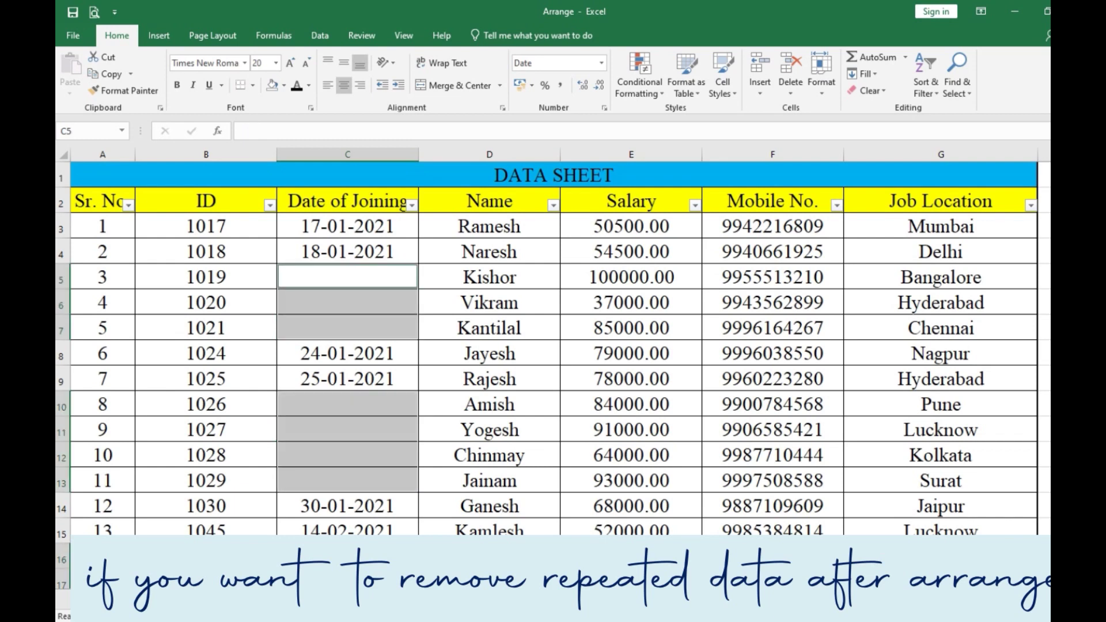
left_click(489, 404)
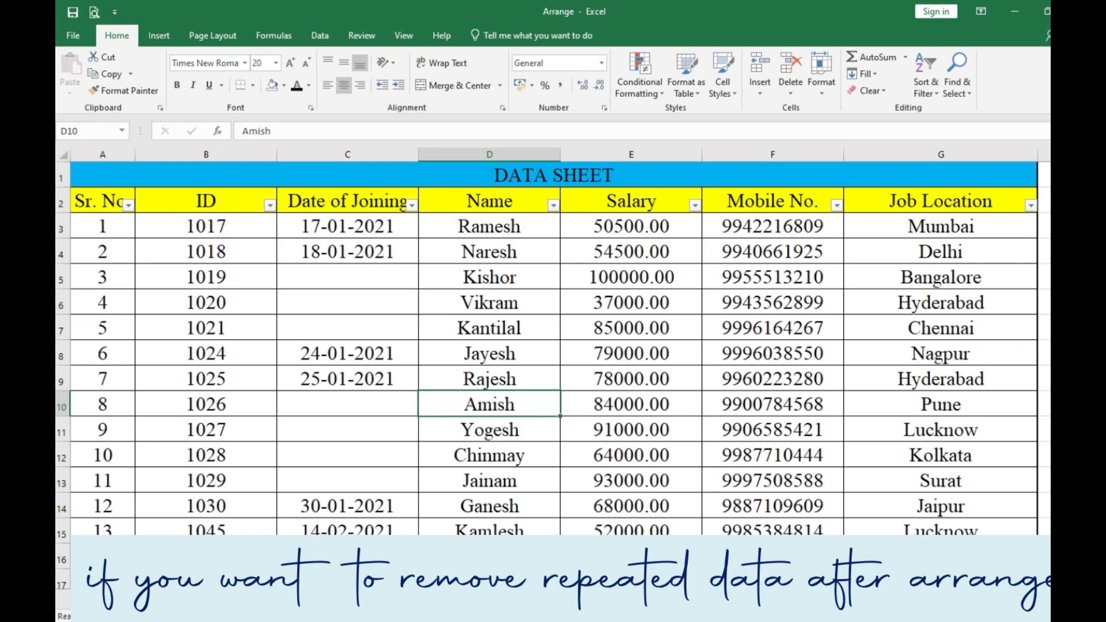
Step: Select the Date of Joining range C3:C102 and narrow the selection to its blank cells using Go To Special
left_click(347, 226)
scroll(347, 226, "down", 12)
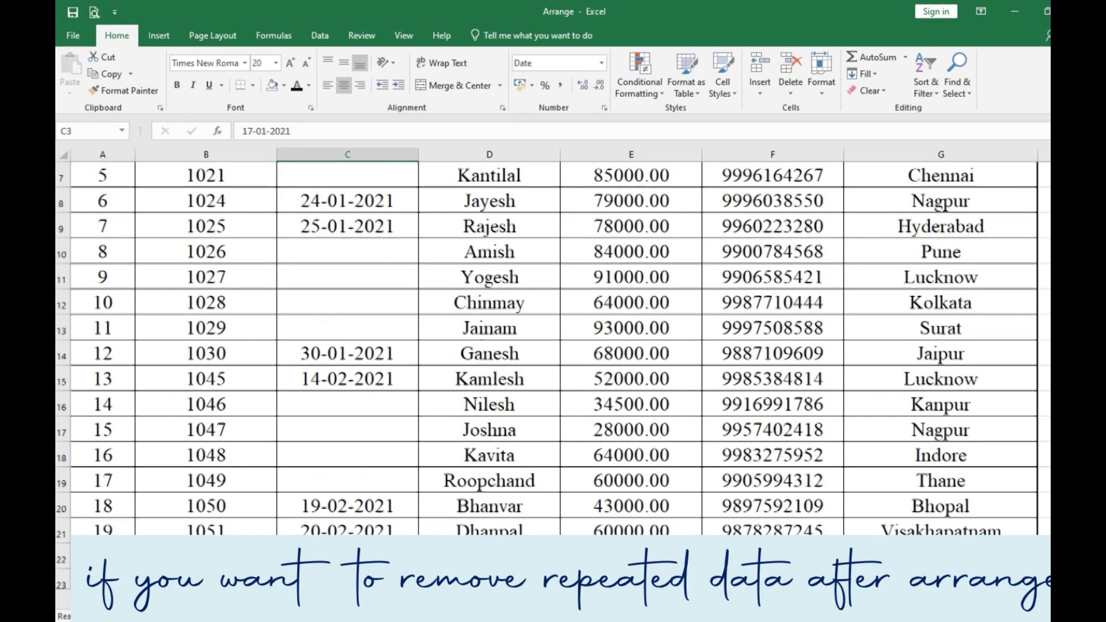
scroll(553, 375, "down", 20)
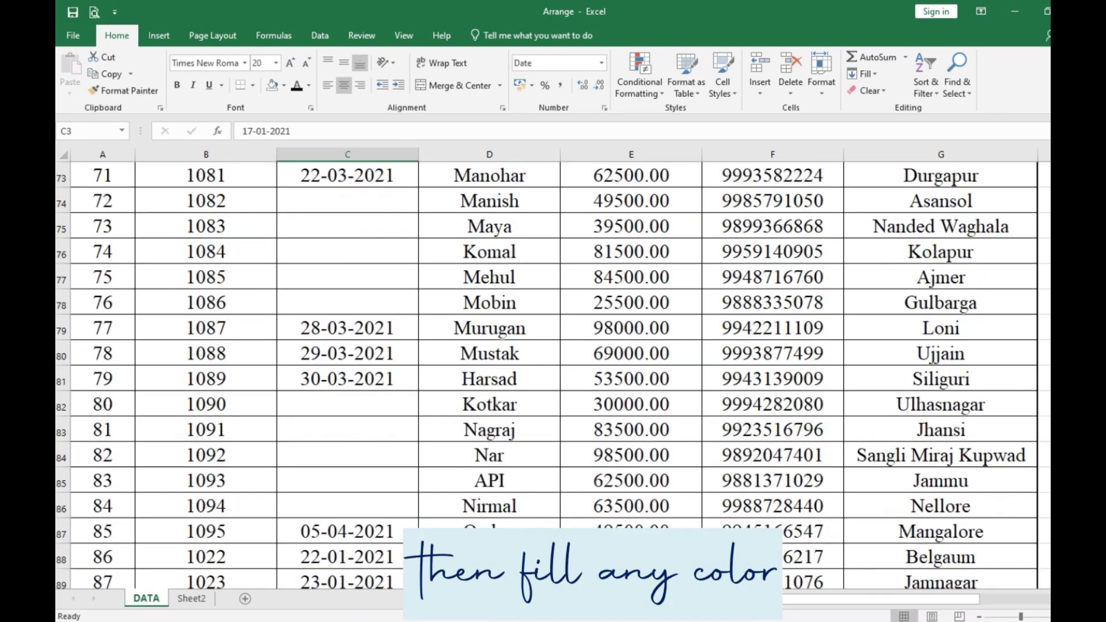
left_click(347, 226, "shift")
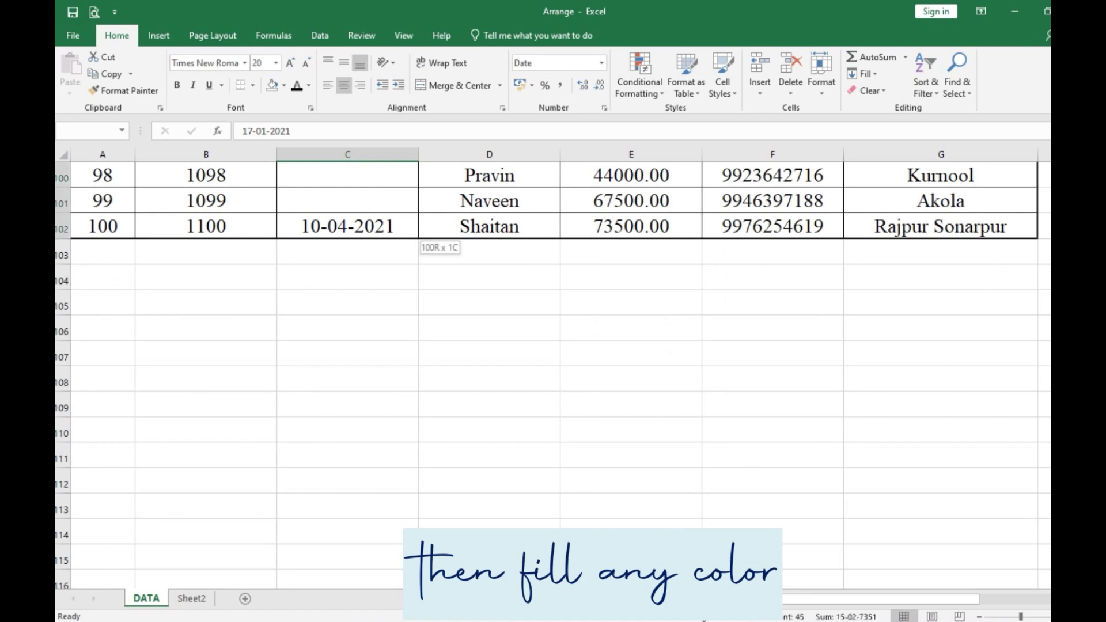
key("ctrl+g")
left_click(504, 385)
left_click(496, 327)
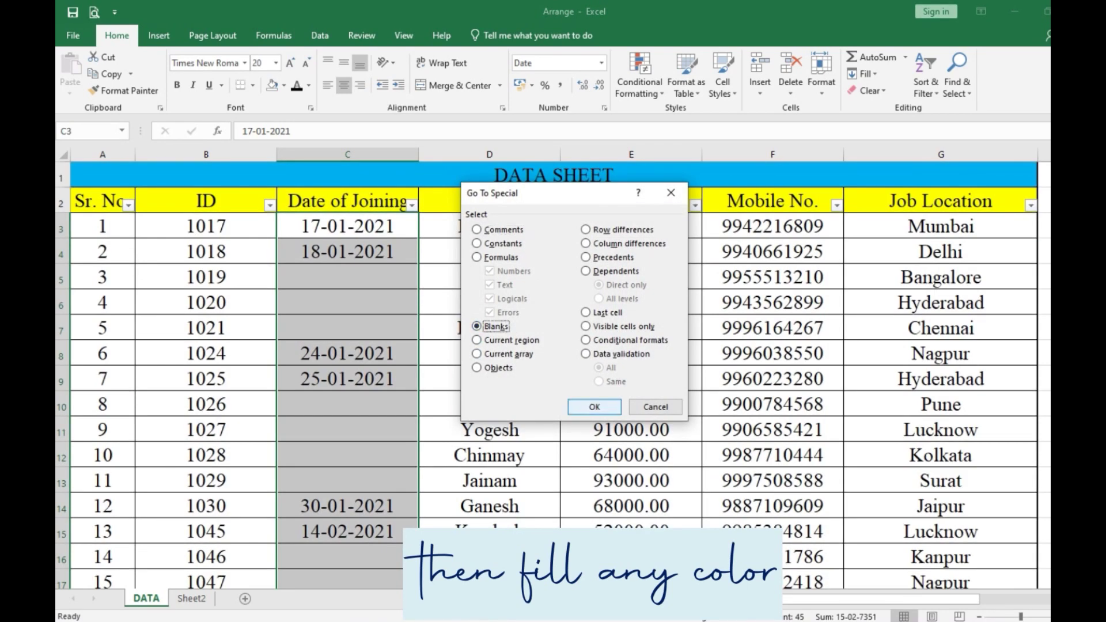
left_click(594, 407)
Step: Enter =C4 in C5 and apply it to every selected blank so each takes the date from the cell above
type("=")
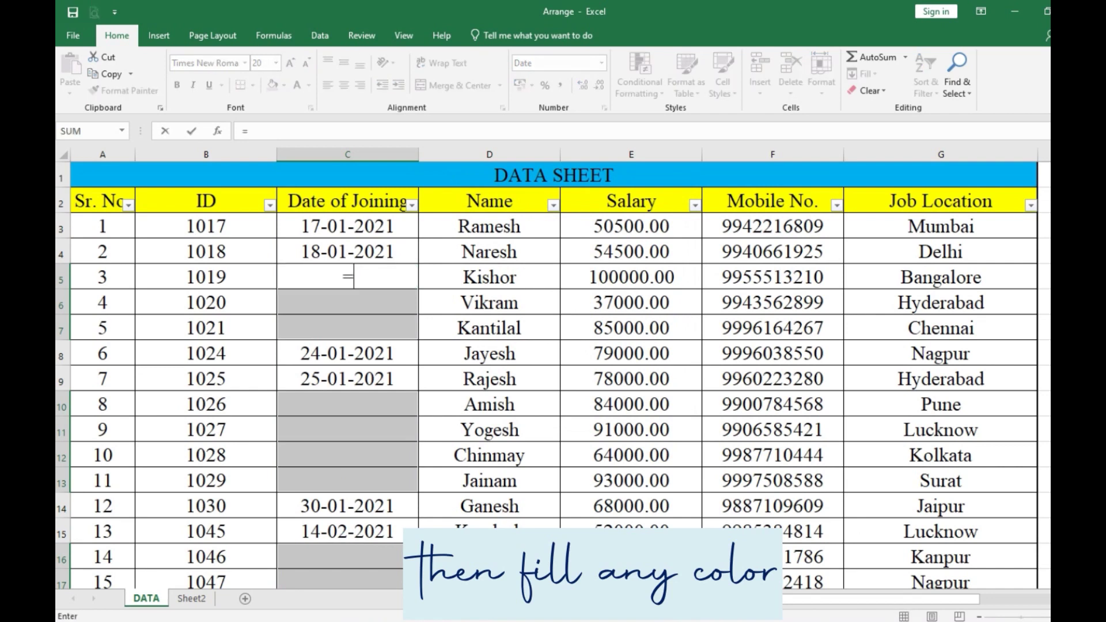
key("Up")
key("ctrl+Return")
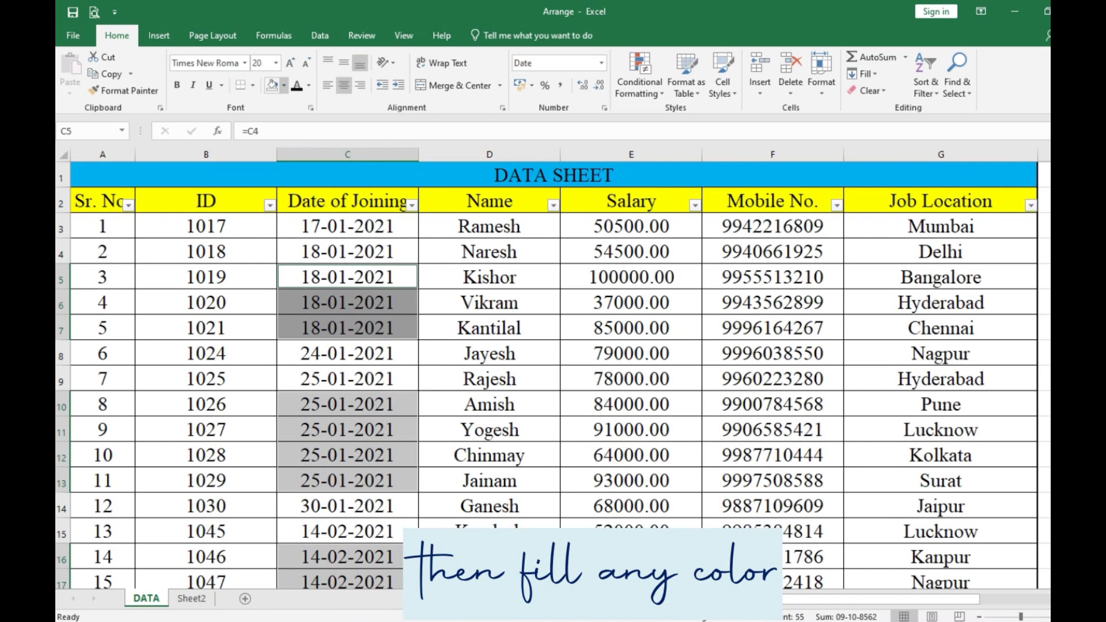
Step: Give the newly filled Date of Joining cells a light blue theme fill colour
left_click(284, 85)
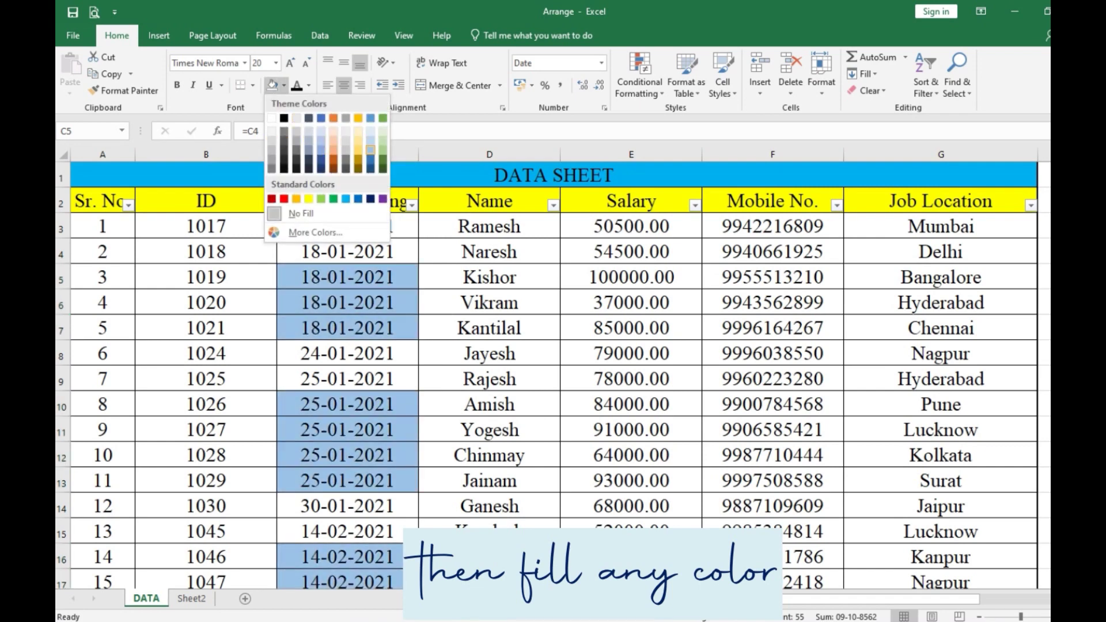
left_click(370, 150)
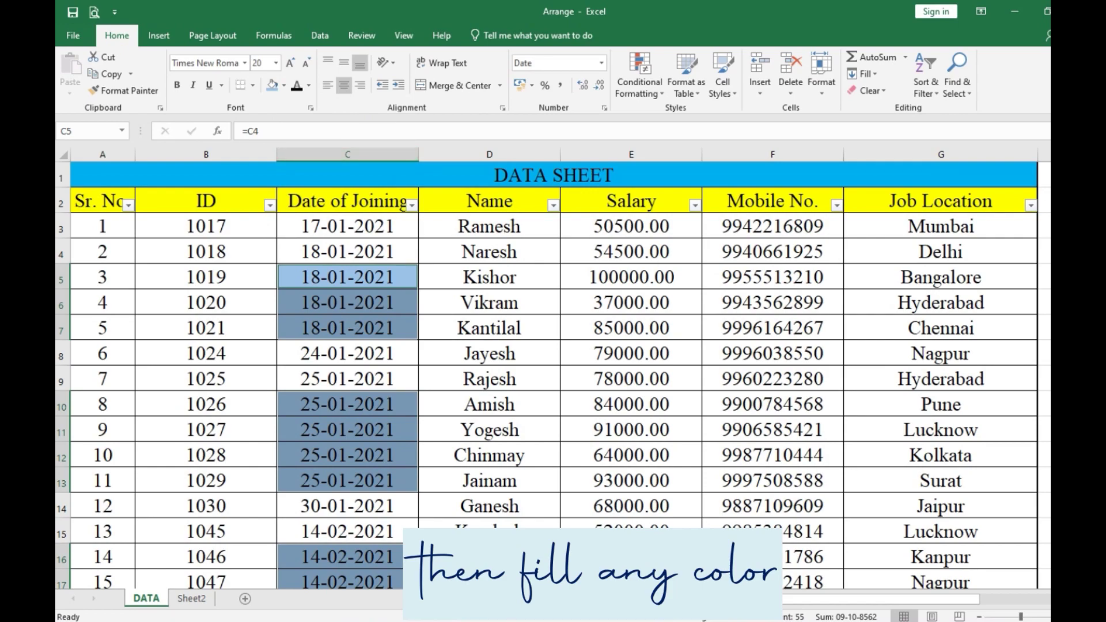
left_click(489, 353)
Step: Copy the Date of Joining range C3:C102 and paste it back in place as values only
left_click(347, 226)
scroll(348, 227, "down", 5)
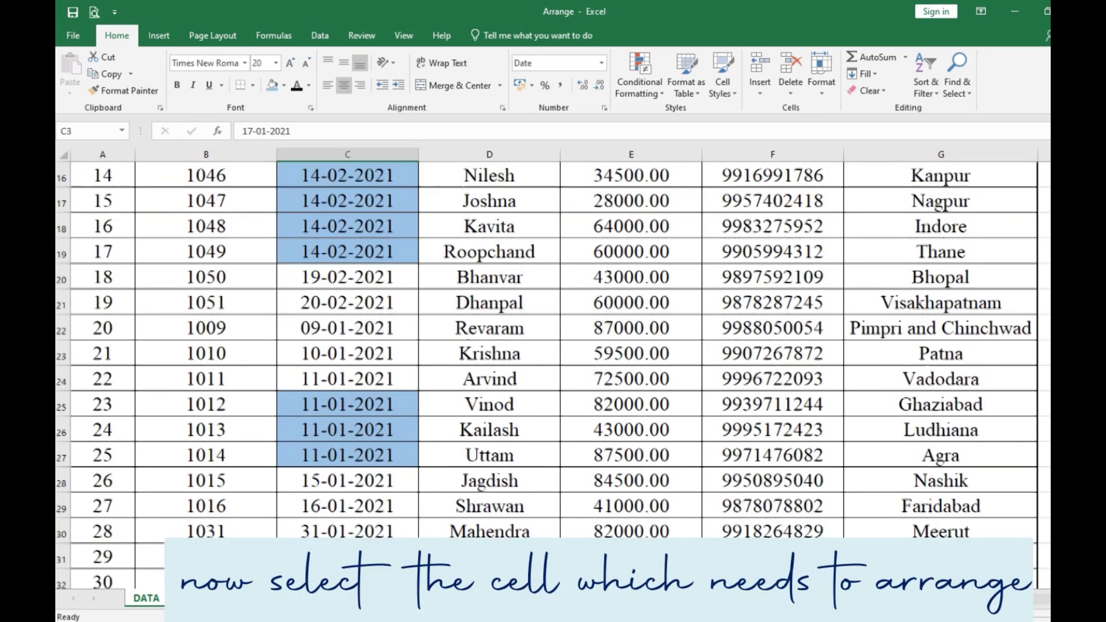
scroll(553, 374, "down", 19)
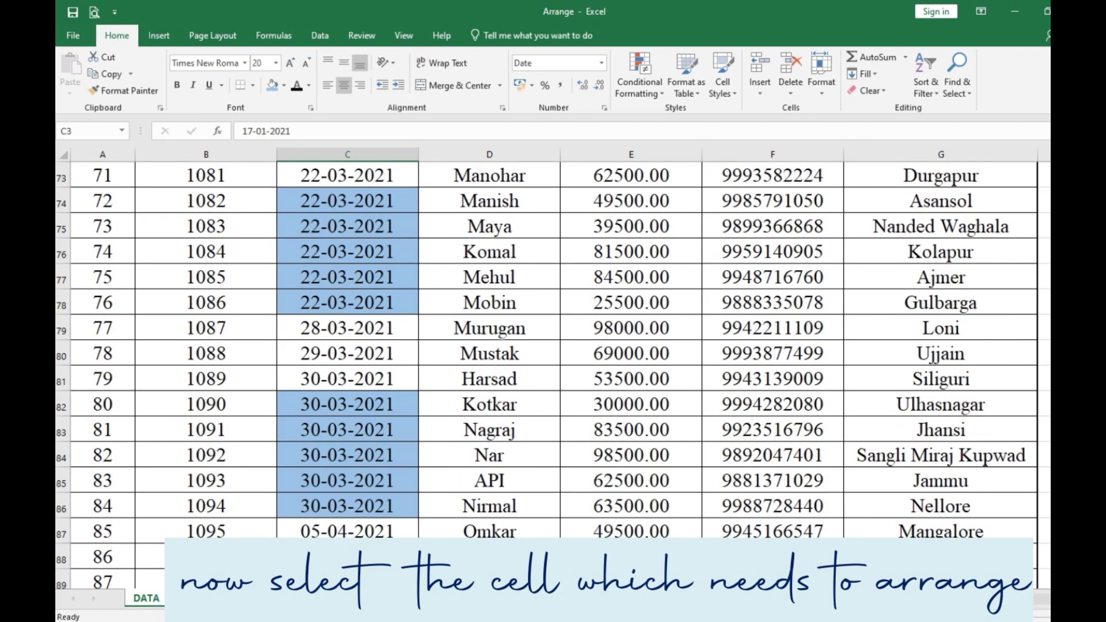
scroll(553, 346, "down", 5)
key("ctrl+space")
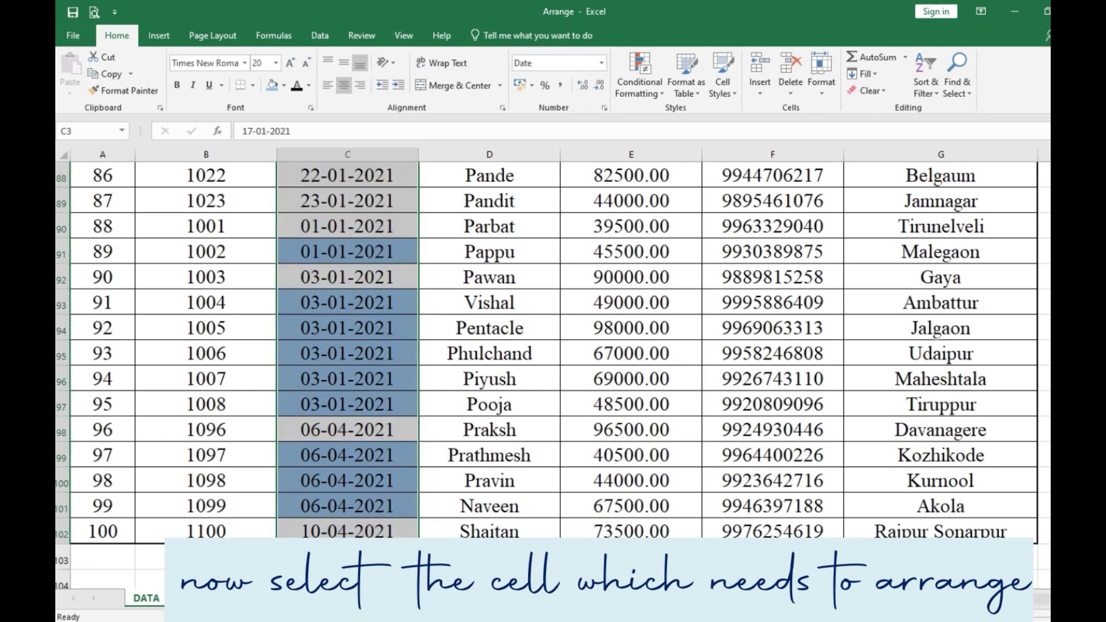
key("ctrl+c")
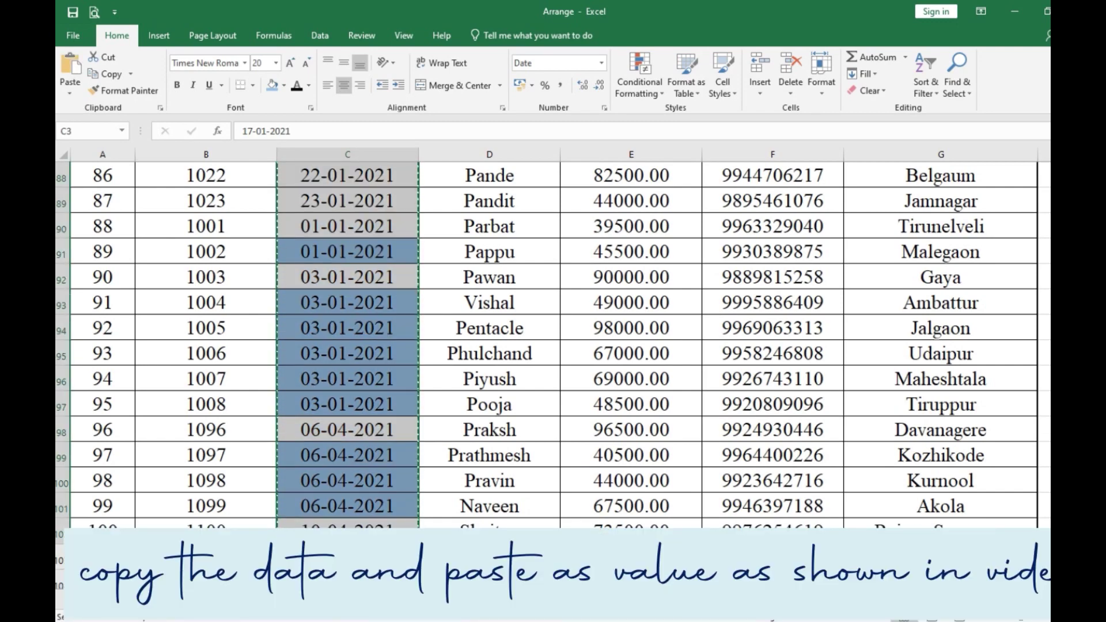
scroll(553, 346, "up", 20)
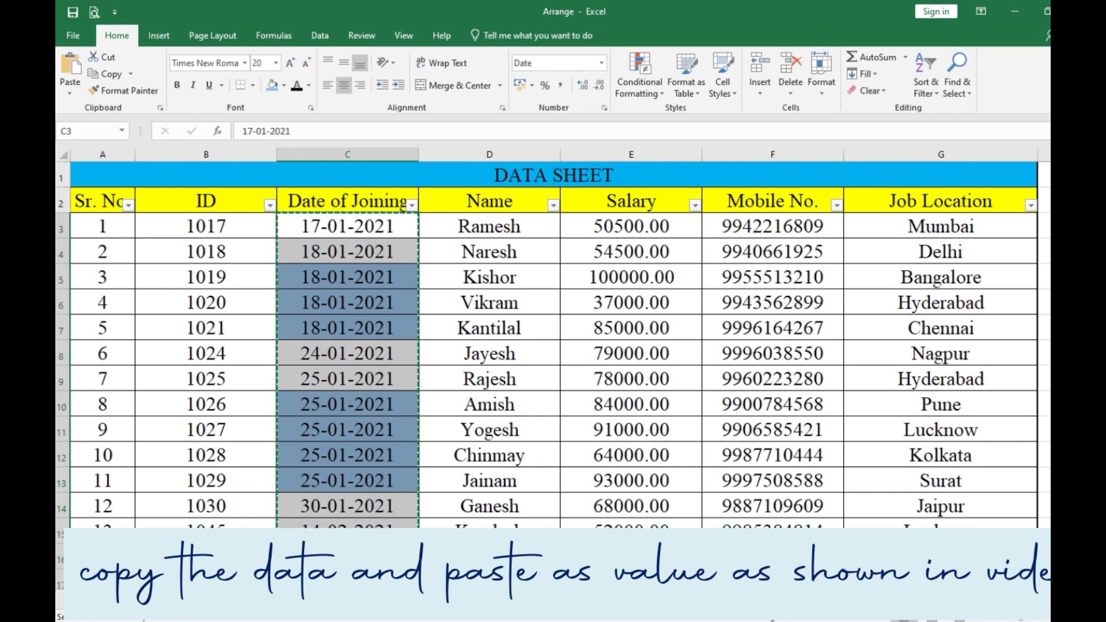
left_click(69, 92)
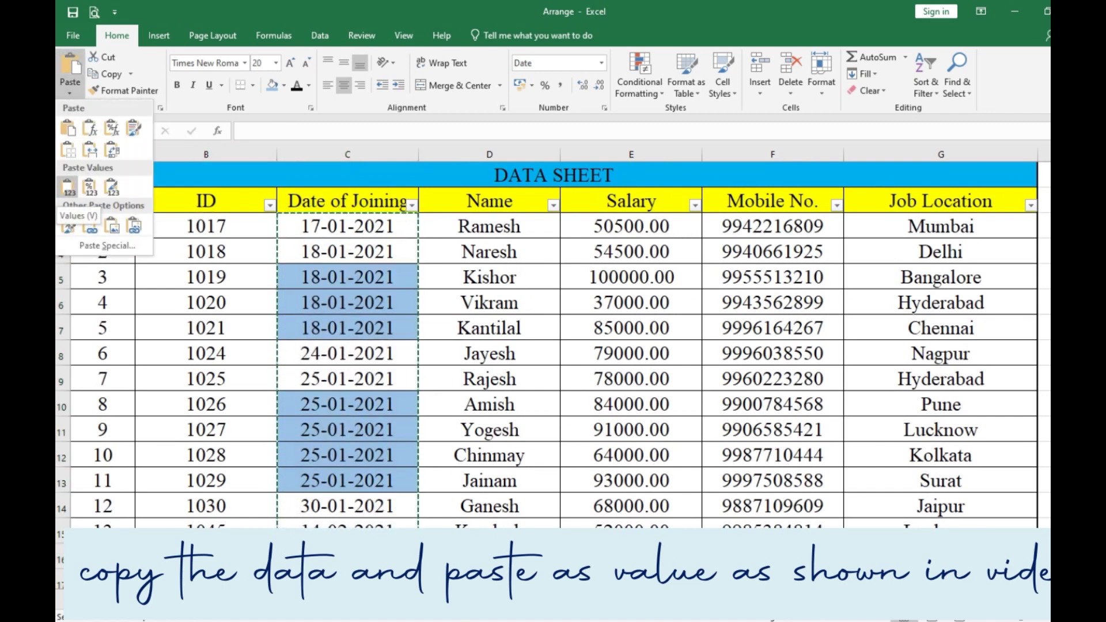
left_click(68, 187)
Step: Check the content of C6 for a plain date instead of a formula and look through the Date of Joining column
left_click(347, 302)
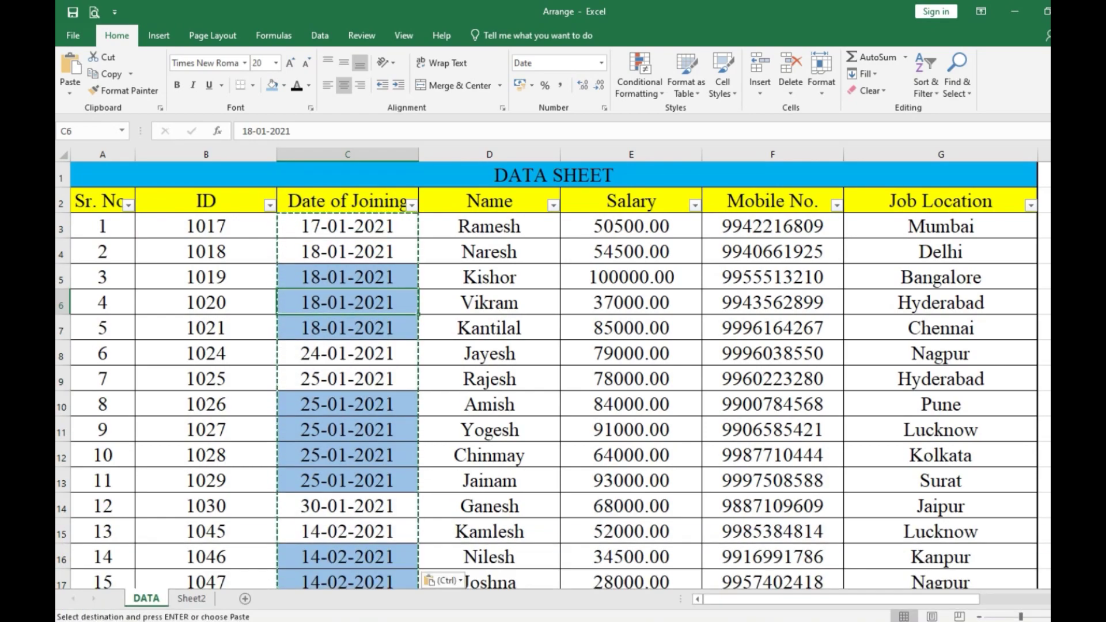
double_click(347, 302)
left_click(489, 328)
scroll(489, 328, "down", 6)
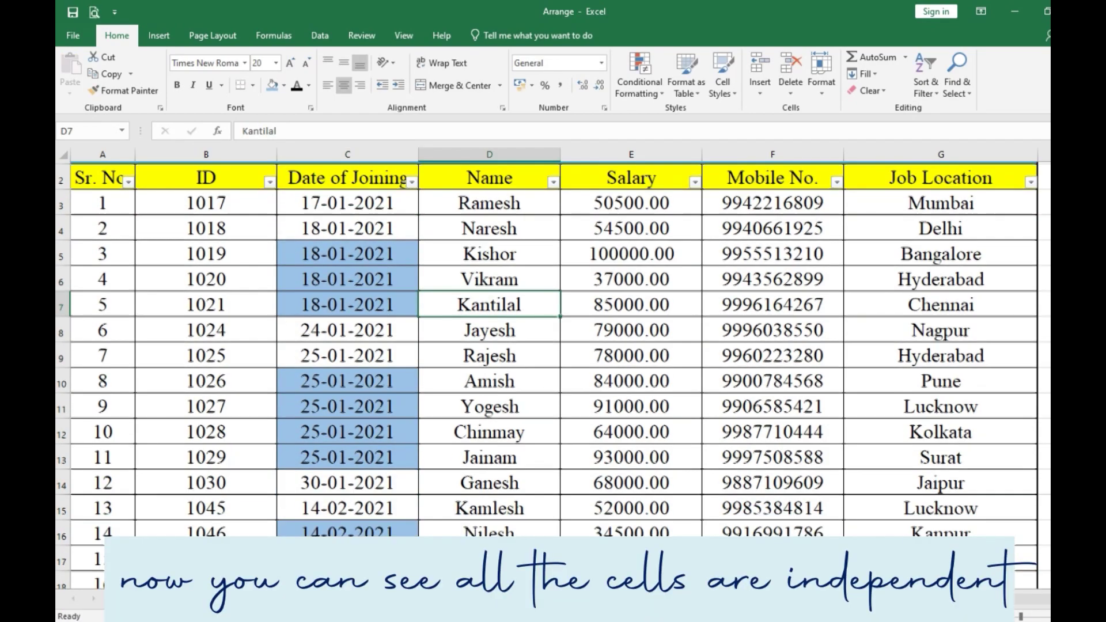
scroll(553, 374, "down", 10)
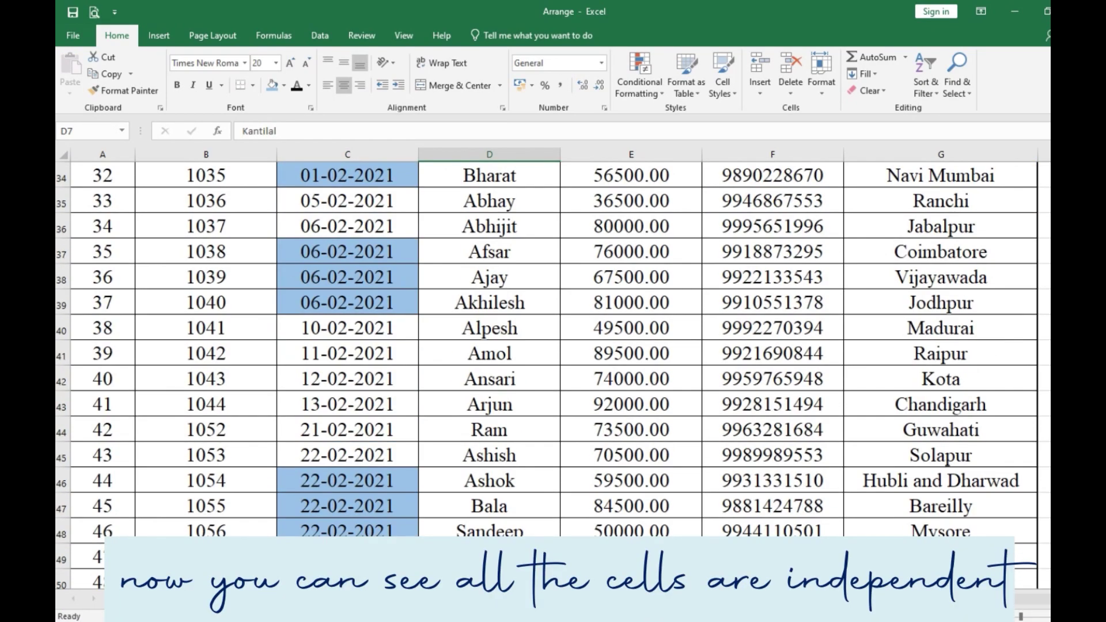
scroll(553, 374, "up", 3)
scroll(553, 375, "up", 7)
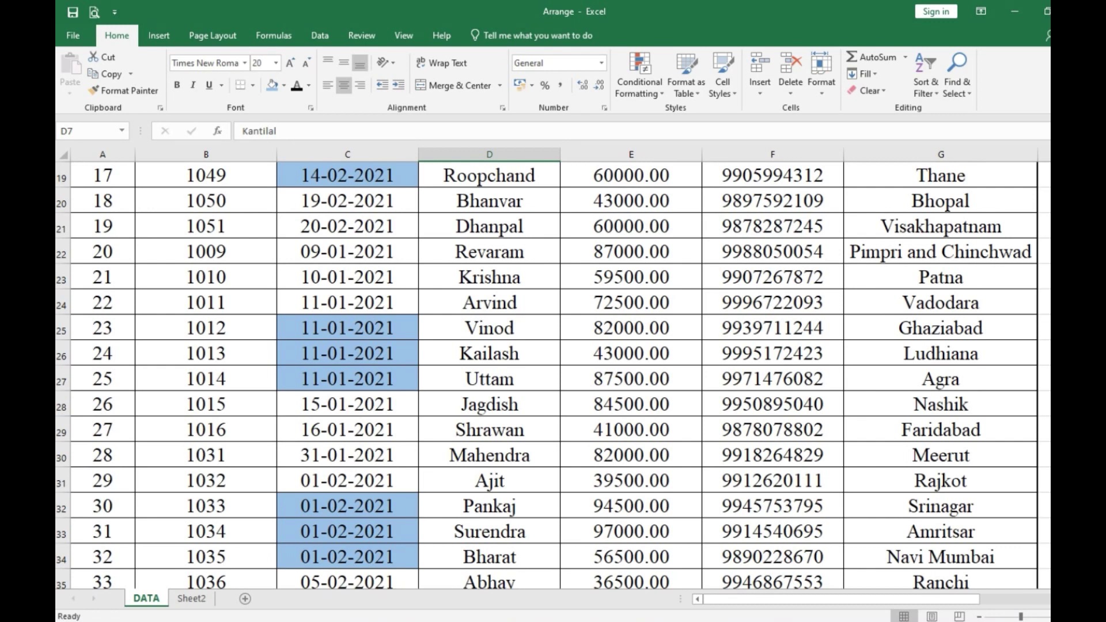
scroll(553, 375, "up", 6)
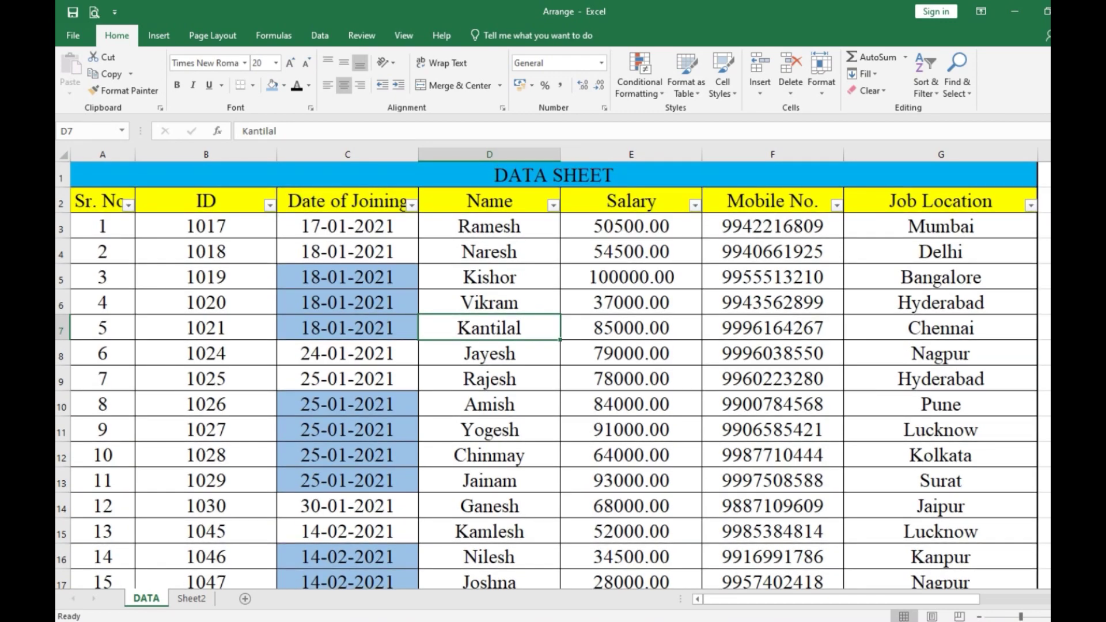
Step: Sort the table by Date of Joining from oldest to newest and look through the rearranged records
left_click(411, 205)
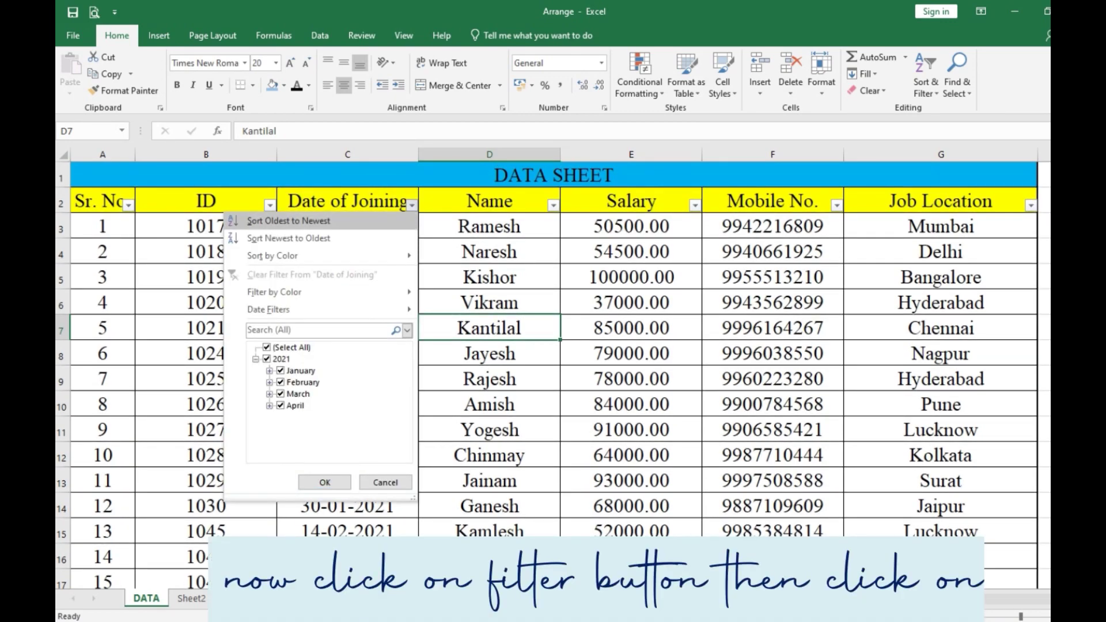
left_click(288, 220)
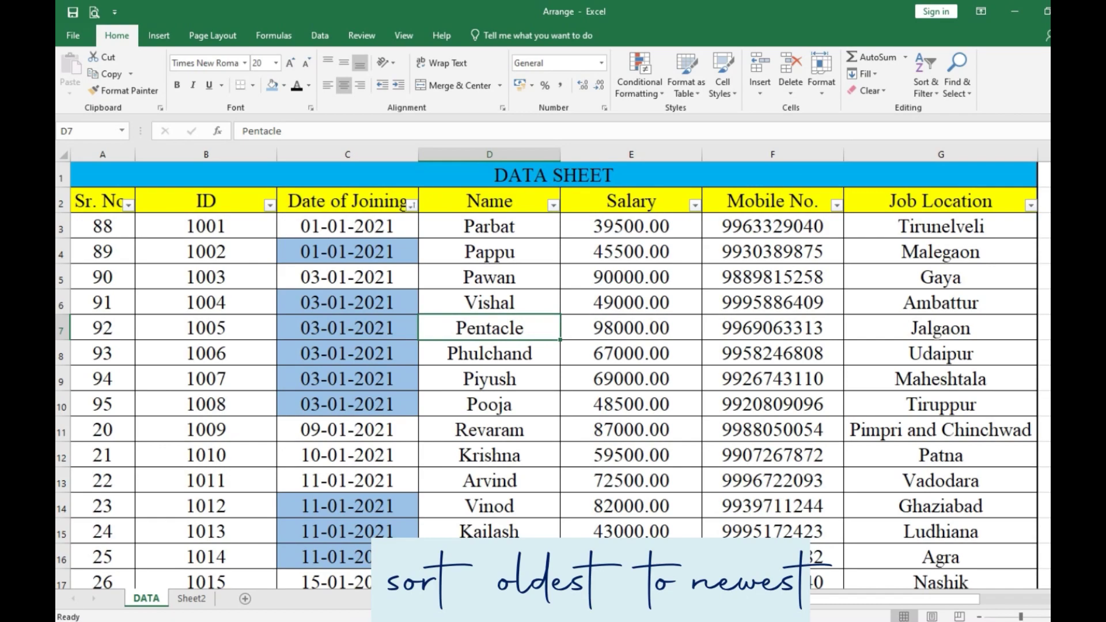
left_click(347, 227)
scroll(553, 374, "down", 8)
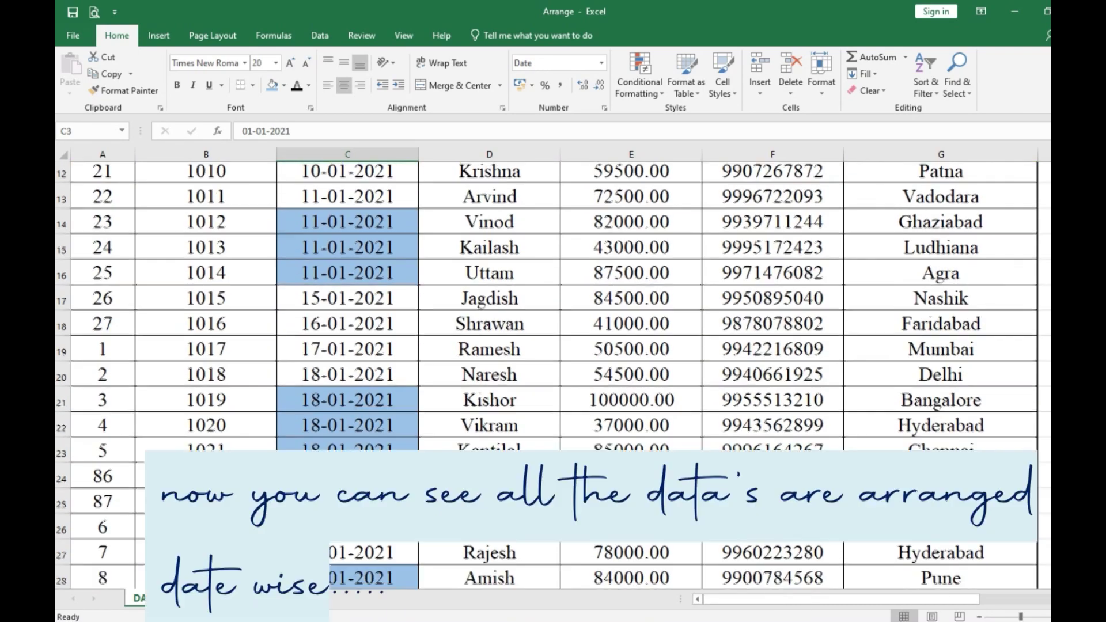
scroll(546, 375, "down", 15)
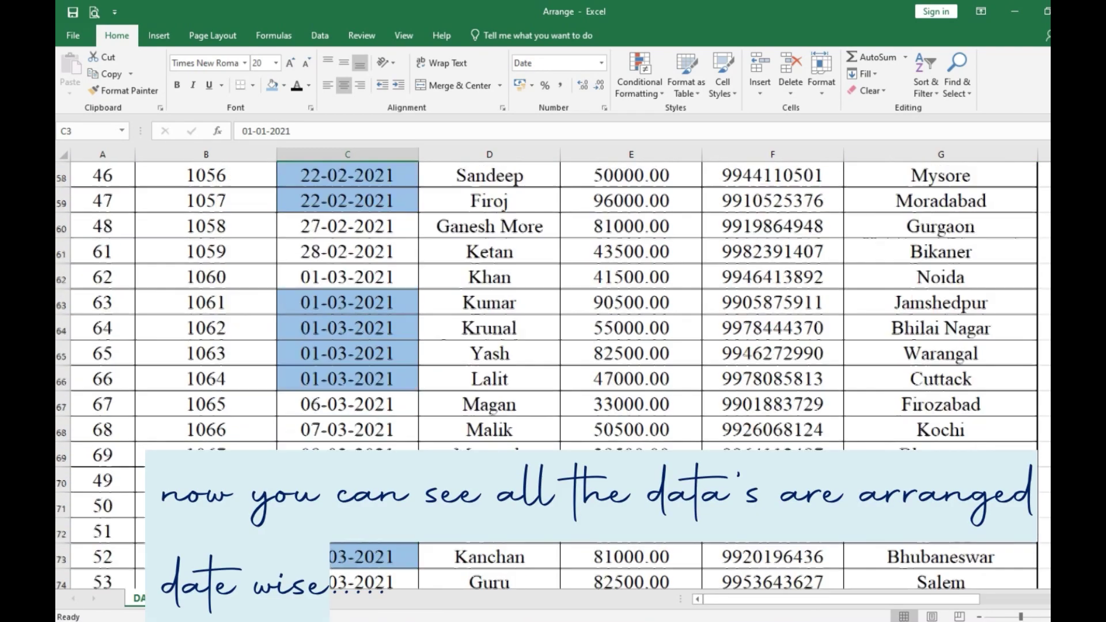
scroll(546, 375, "down", 10)
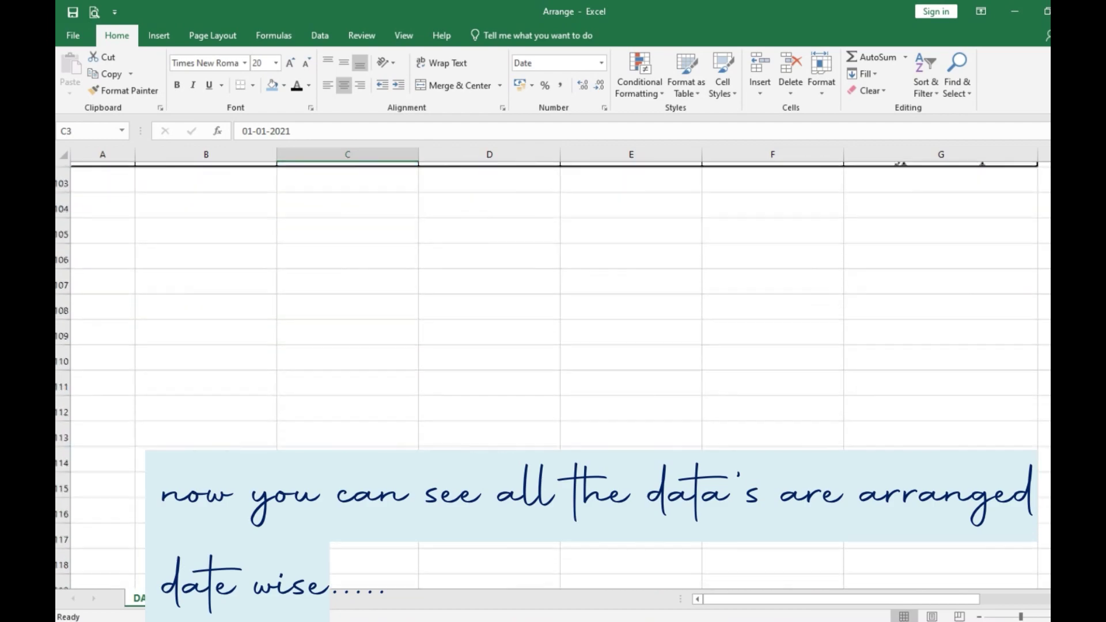
scroll(546, 375, "up", 13)
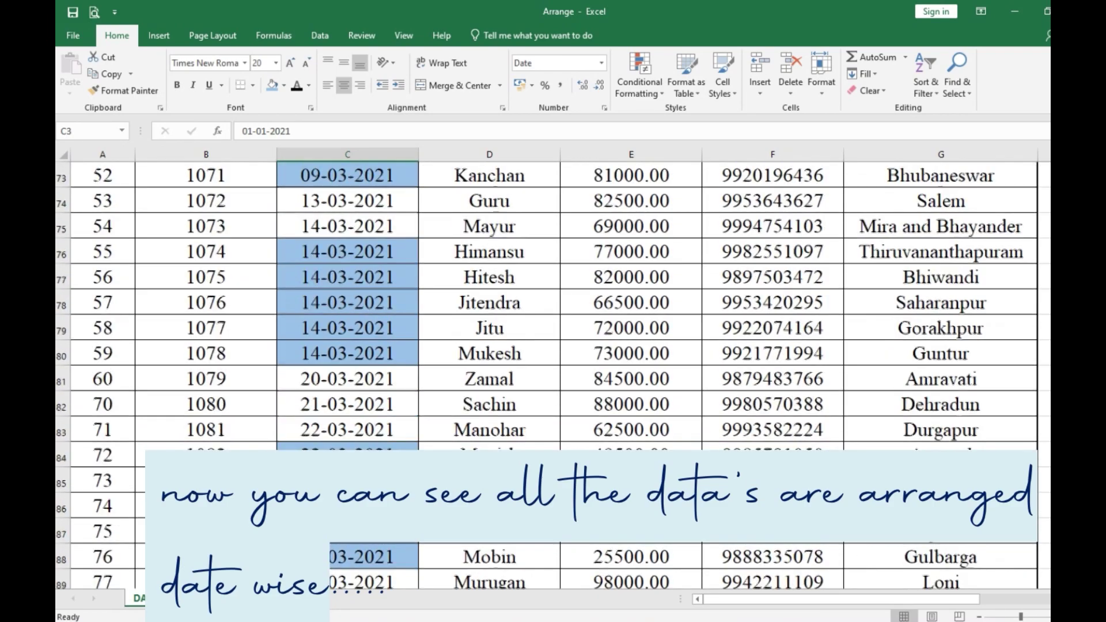
Step: Filter the Date of Joining column by cell colour to show only the records with the light blue fill
scroll(546, 375, "up", 19)
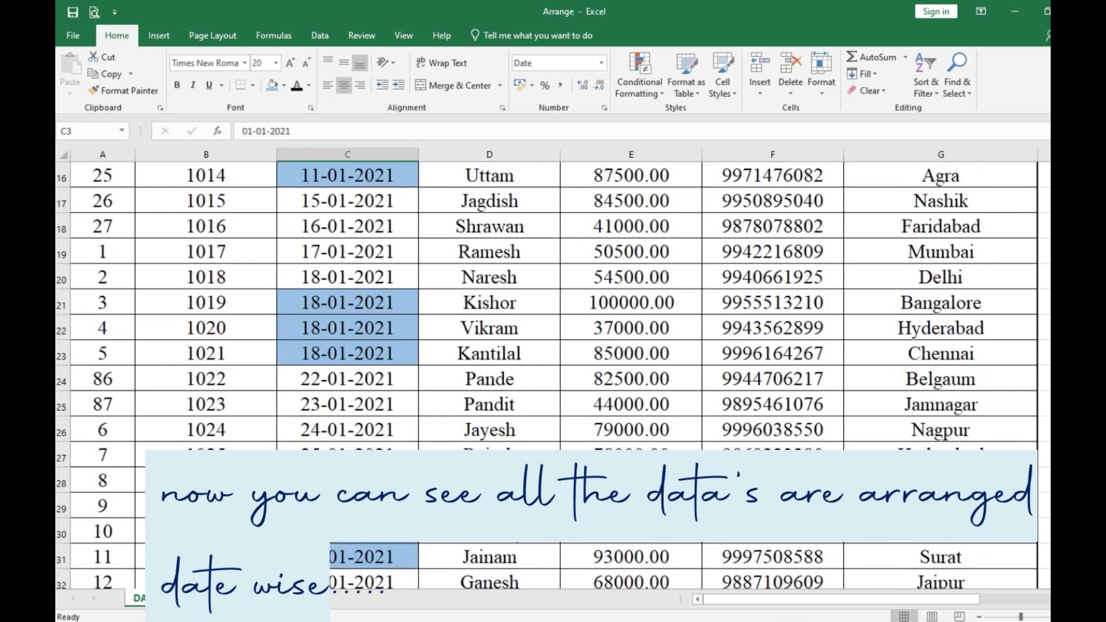
scroll(547, 375, "up", 1)
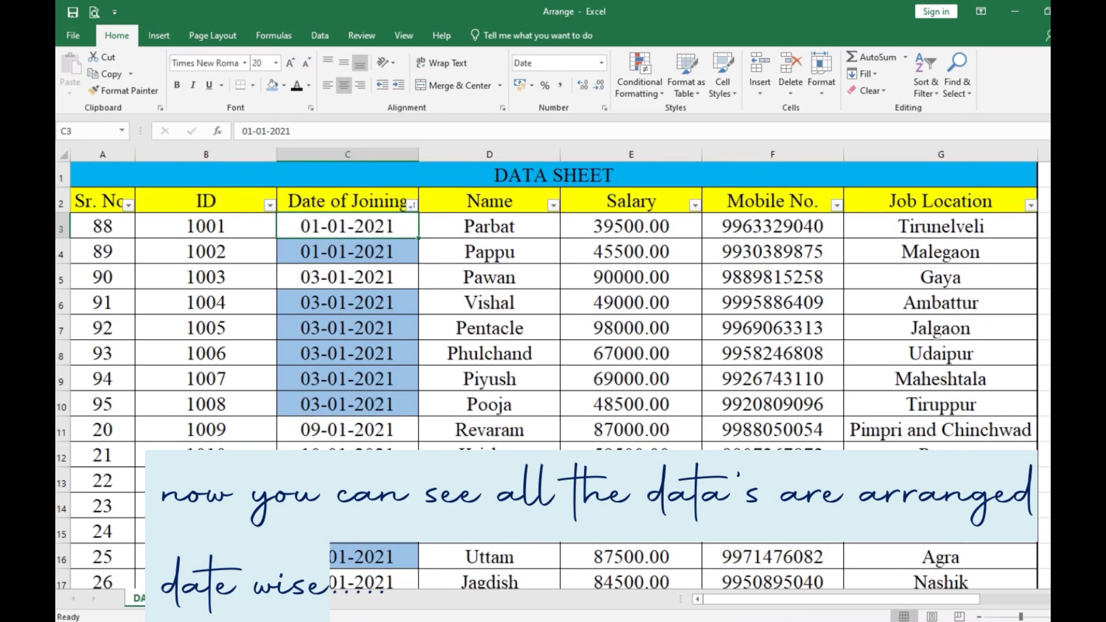
left_click(102, 226)
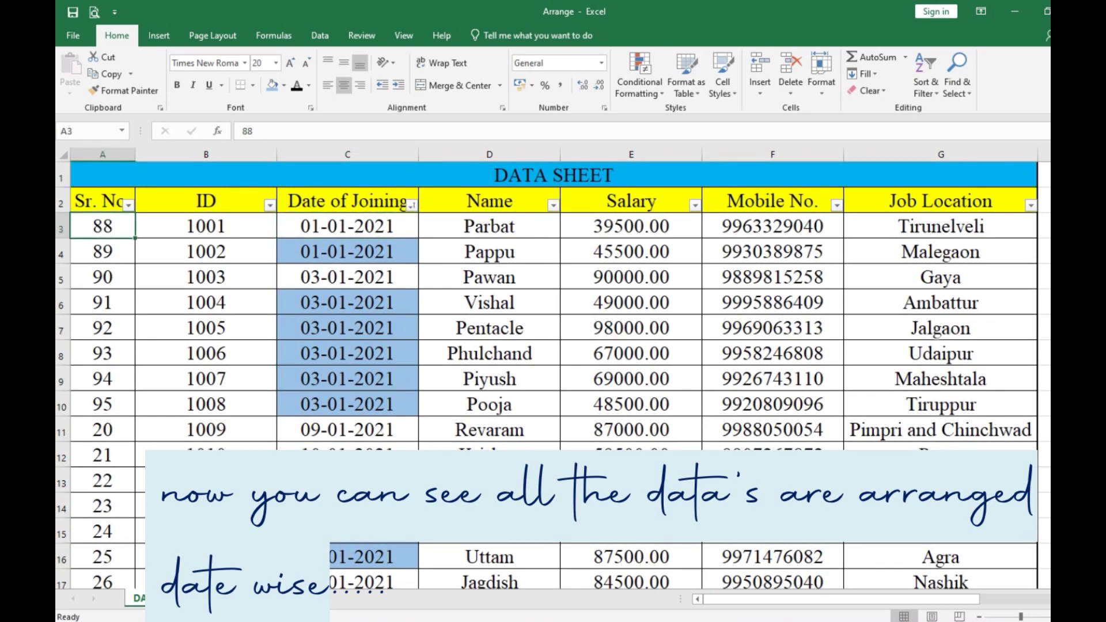
scroll(553, 375, "down", 2)
scroll(553, 374, "up", 2)
left_click(489, 303)
left_click(412, 205)
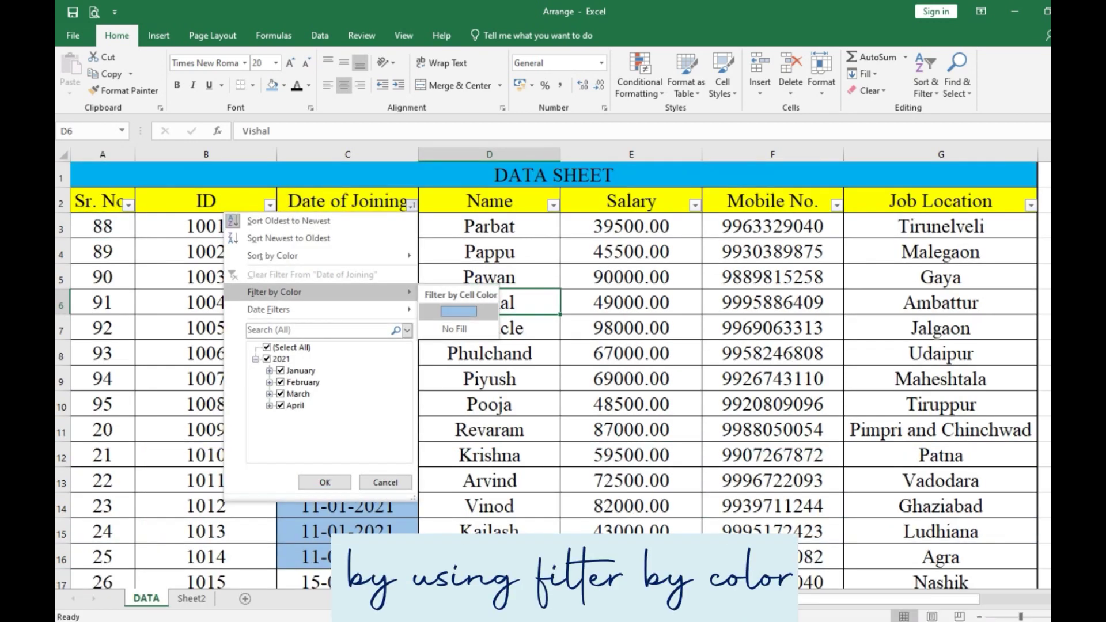
left_click(459, 312)
Step: Delete the repeated dates from all the filtered light blue Date of Joining cells, from C4 down to the last record
left_click(347, 226)
scroll(348, 226, "down", 3)
scroll(546, 374, "down", 12)
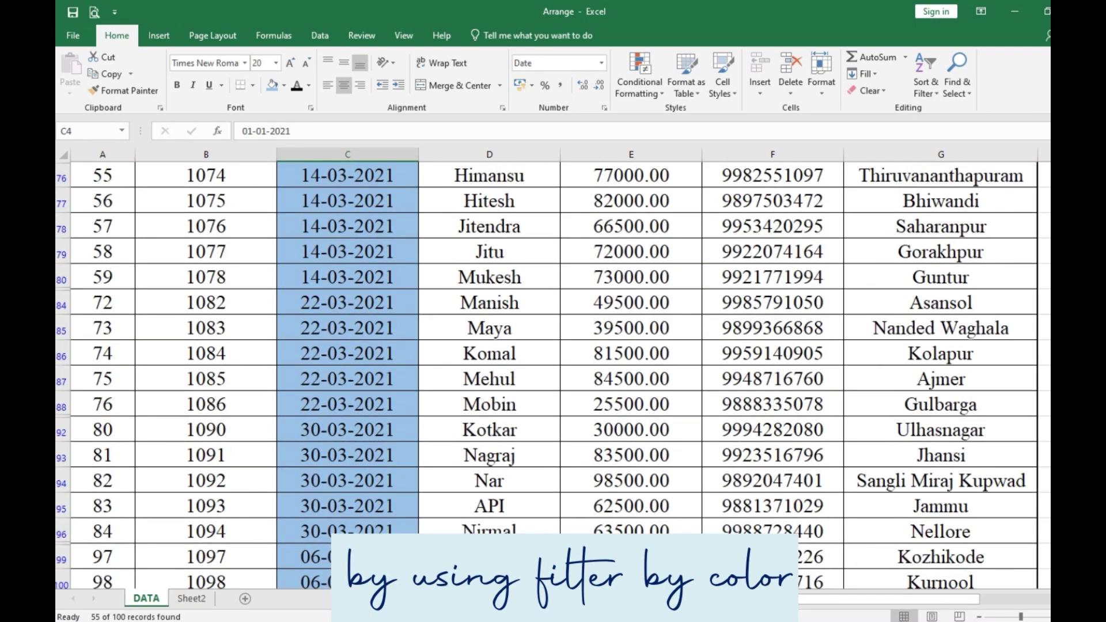
scroll(348, 404, "down", 3)
left_click(347, 405, "shift")
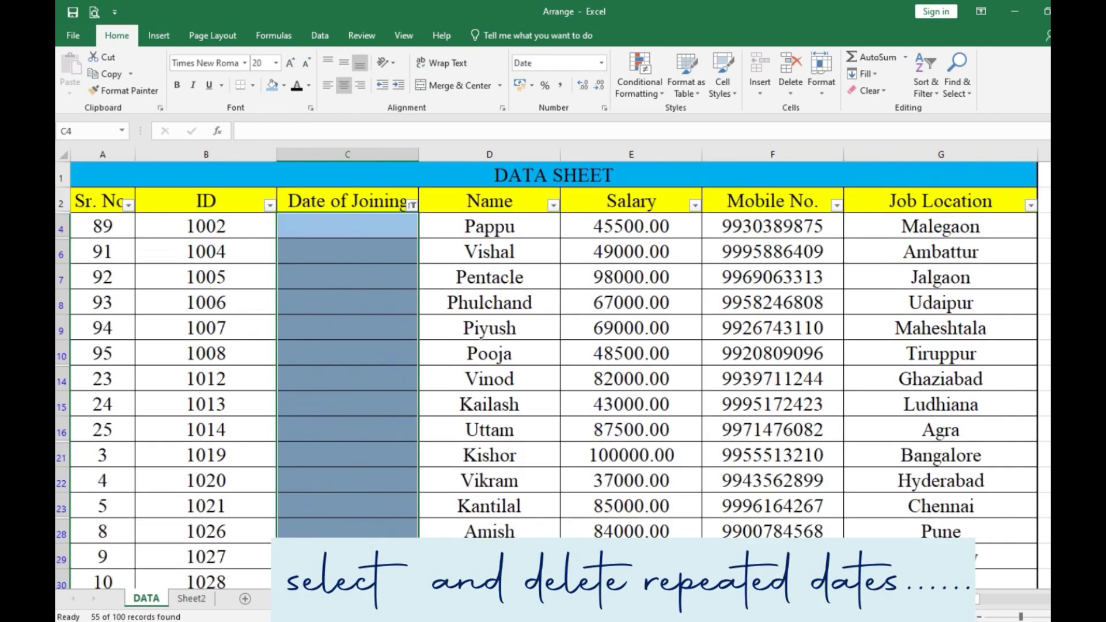
left_click(630, 378)
Step: Clear the colour filter from Date of Joining and look through all records for the emptied blue cells
left_click(413, 205)
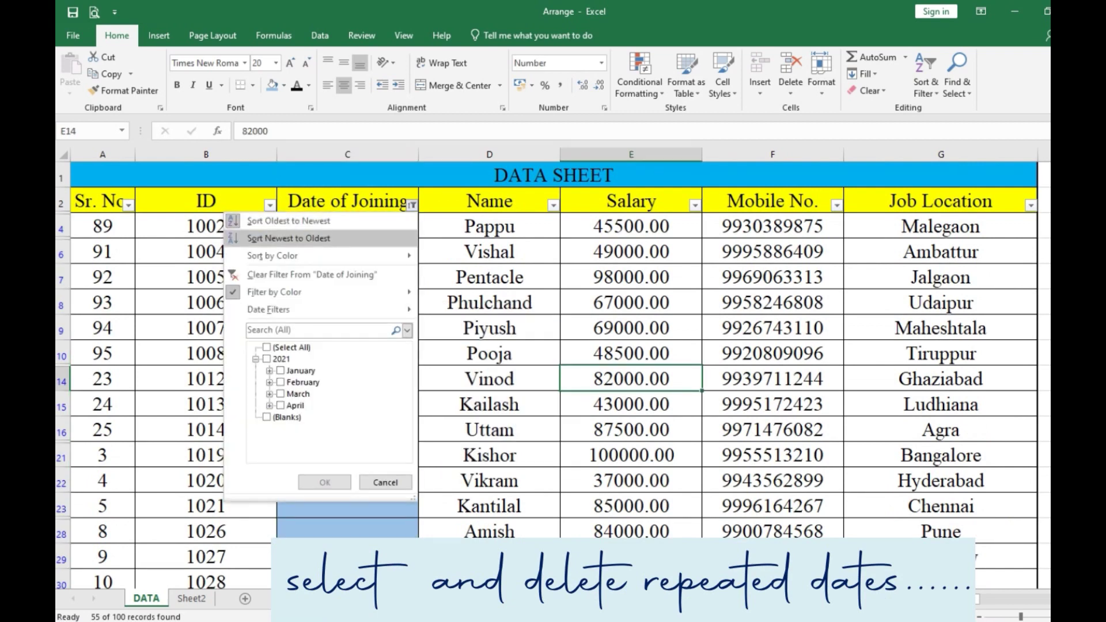
left_click(324, 482)
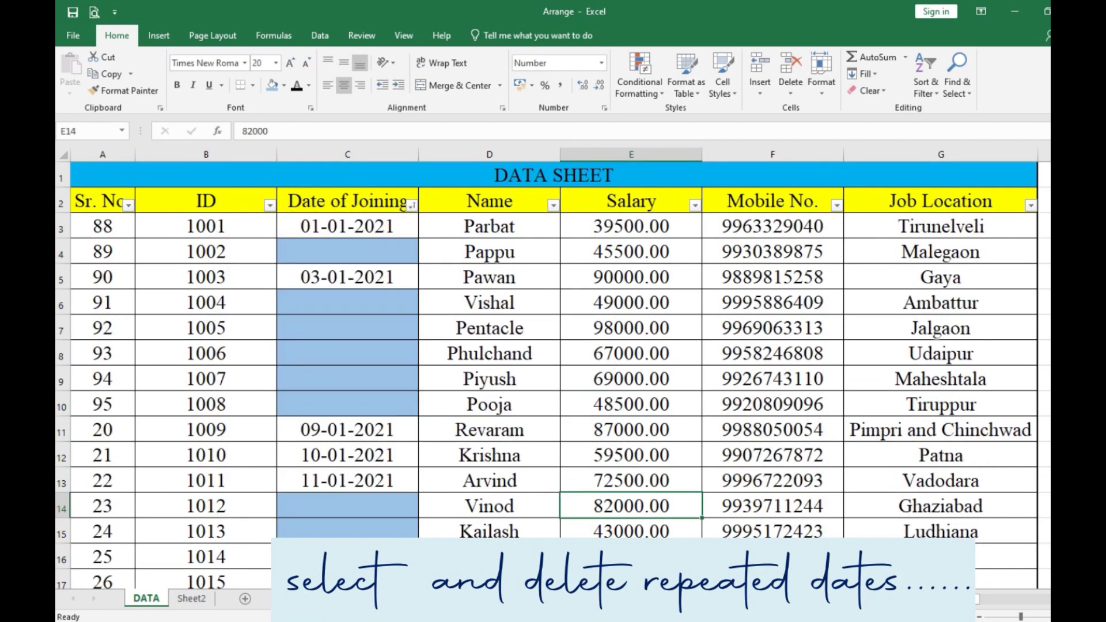
left_click(347, 226)
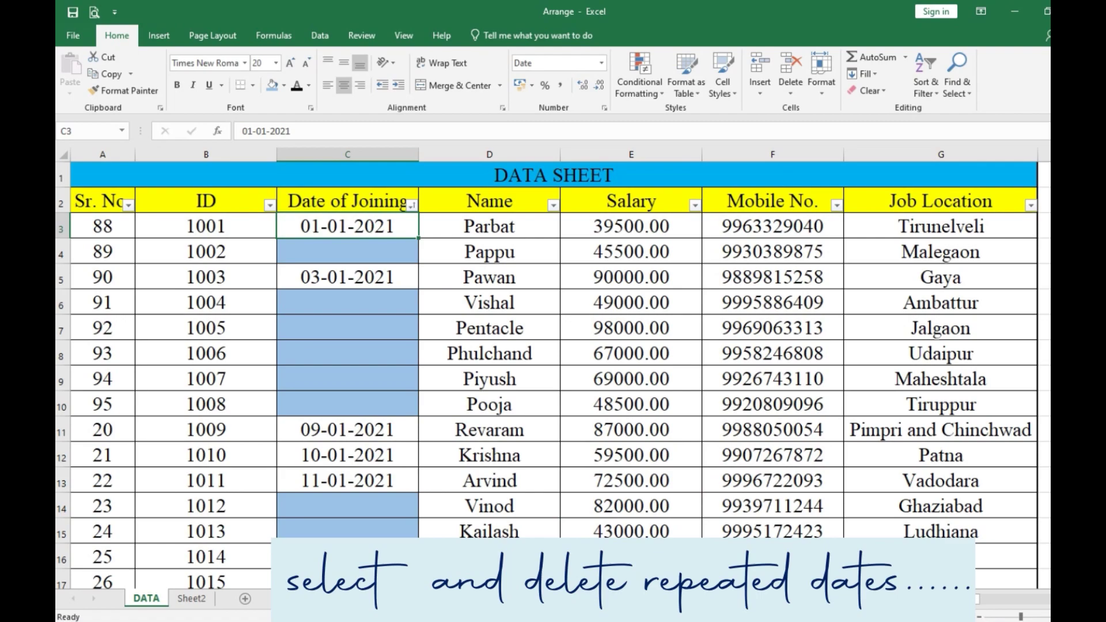
scroll(553, 374, "down", 14)
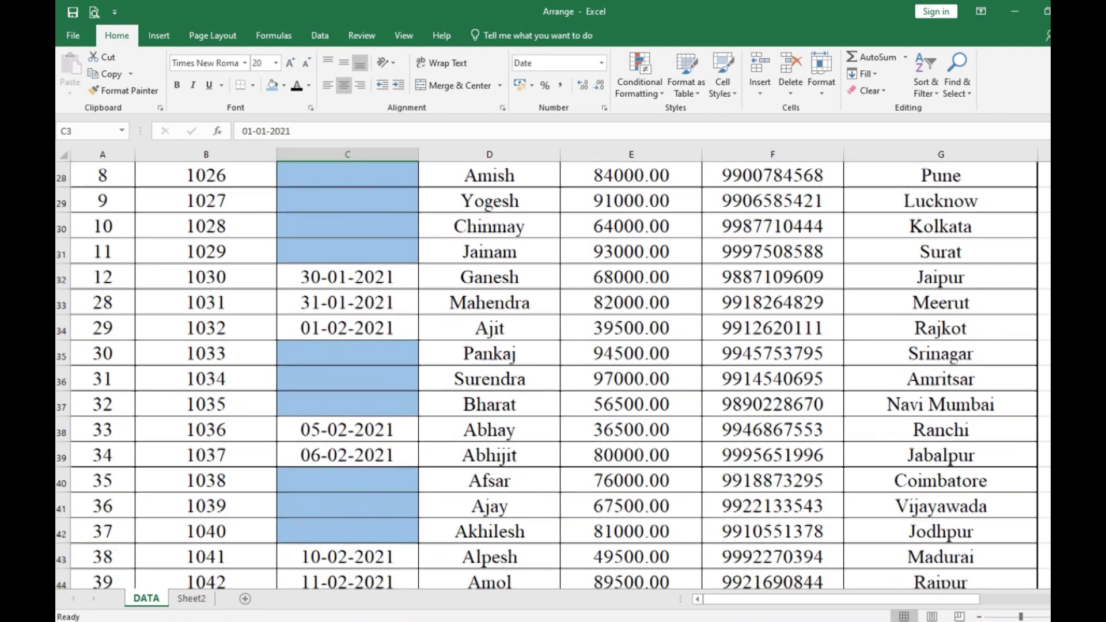
scroll(552, 375, "down", 13)
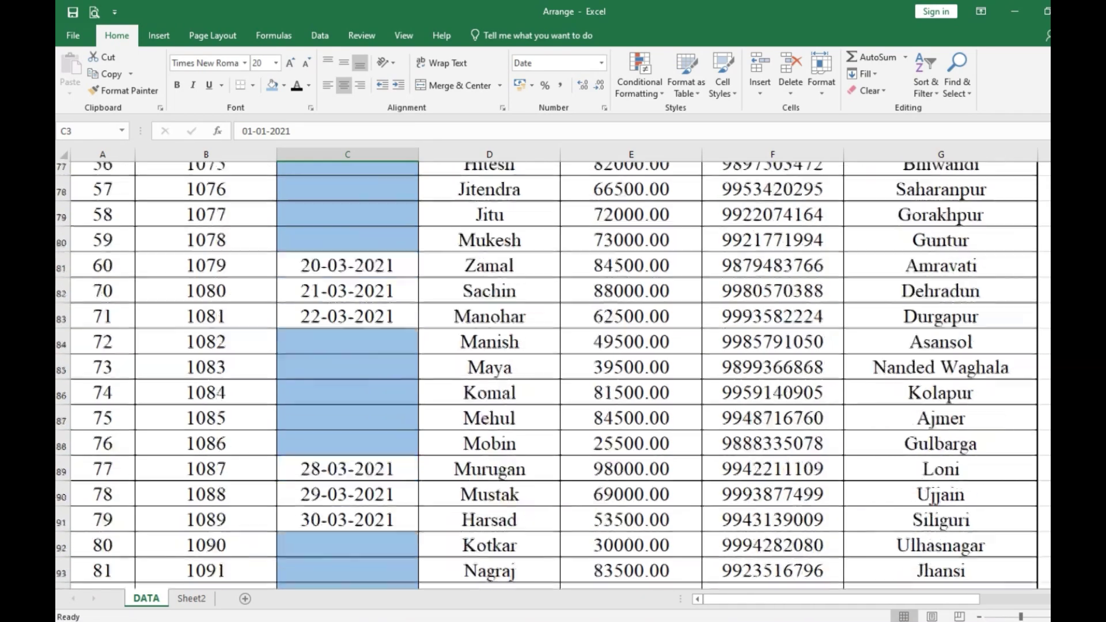
scroll(553, 374, "down", 5)
scroll(553, 374, "up", 18)
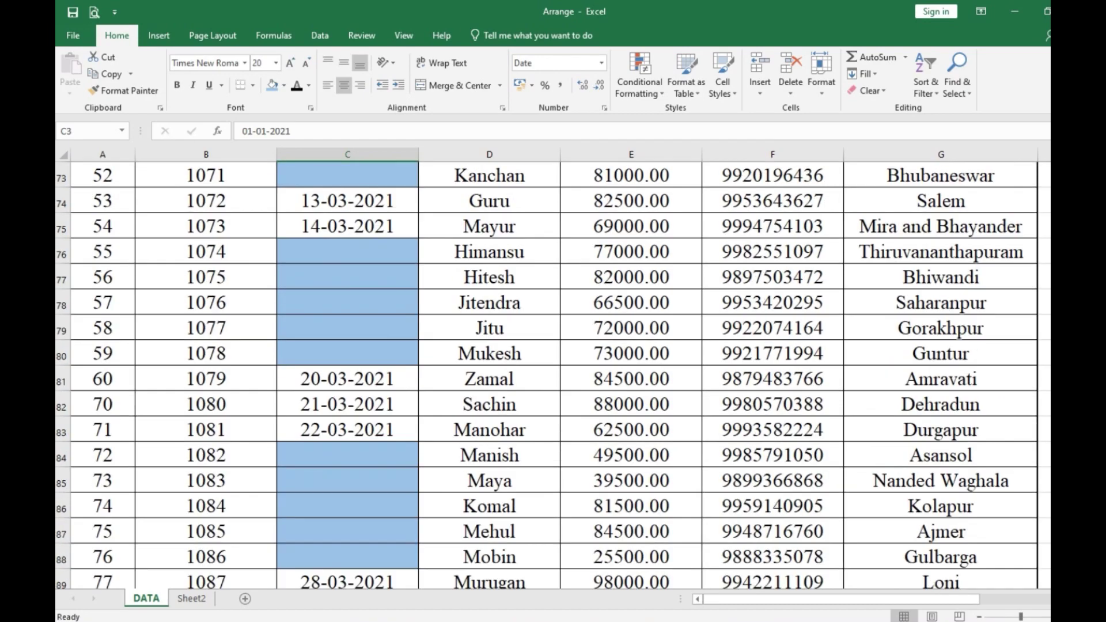
scroll(553, 374, "up", 13)
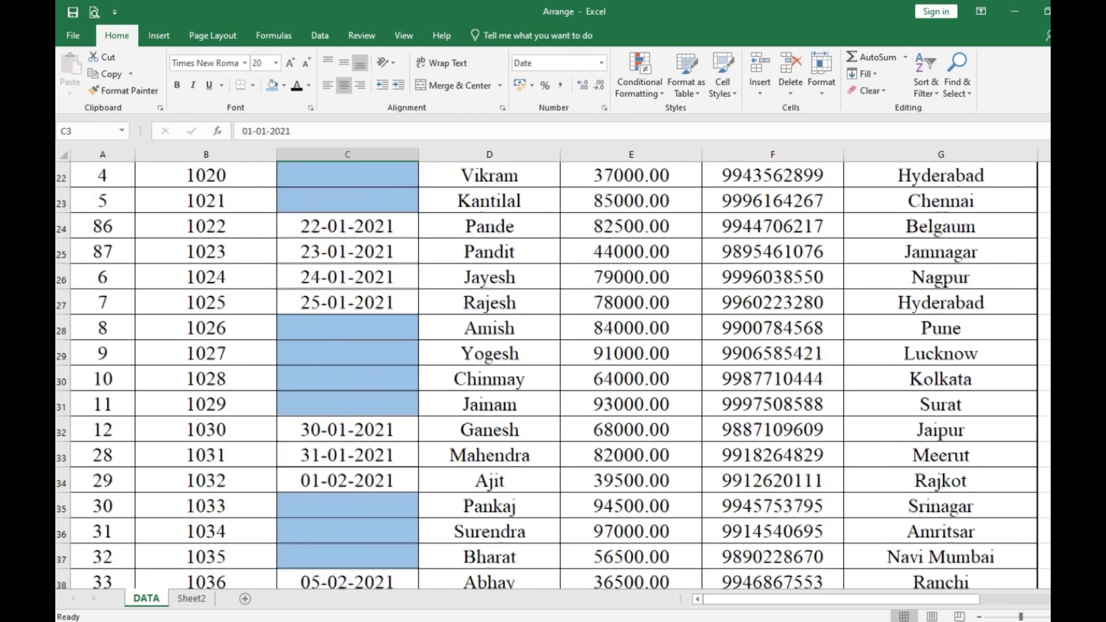
Step: Remove the fill colour from all data records in A3:G102
left_click(103, 226)
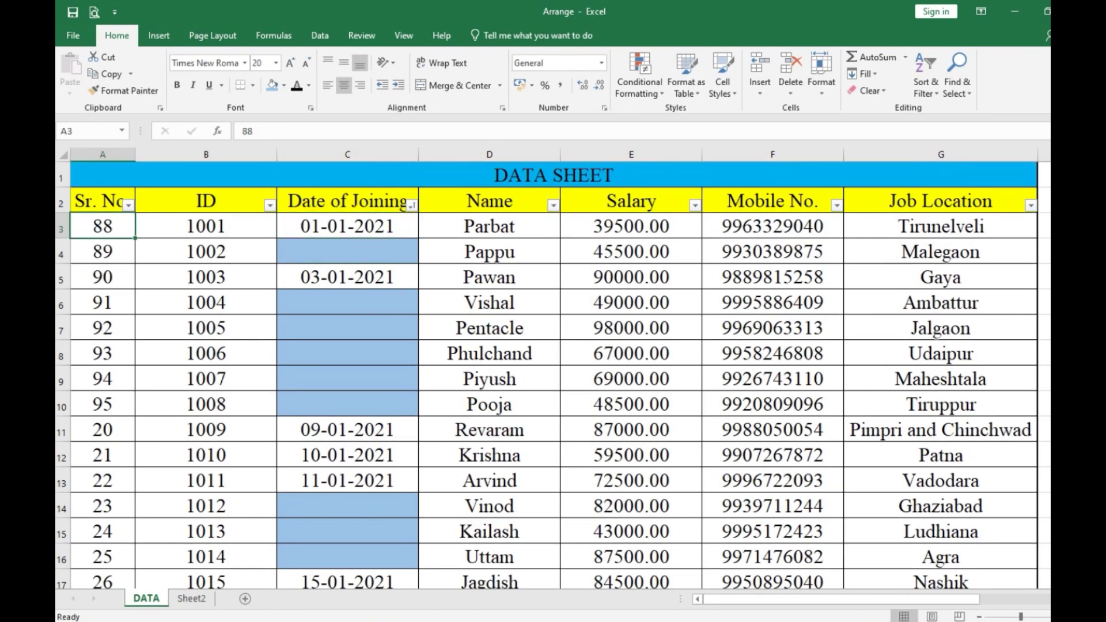
scroll(553, 375, "down", 12)
scroll(553, 374, "down", 19)
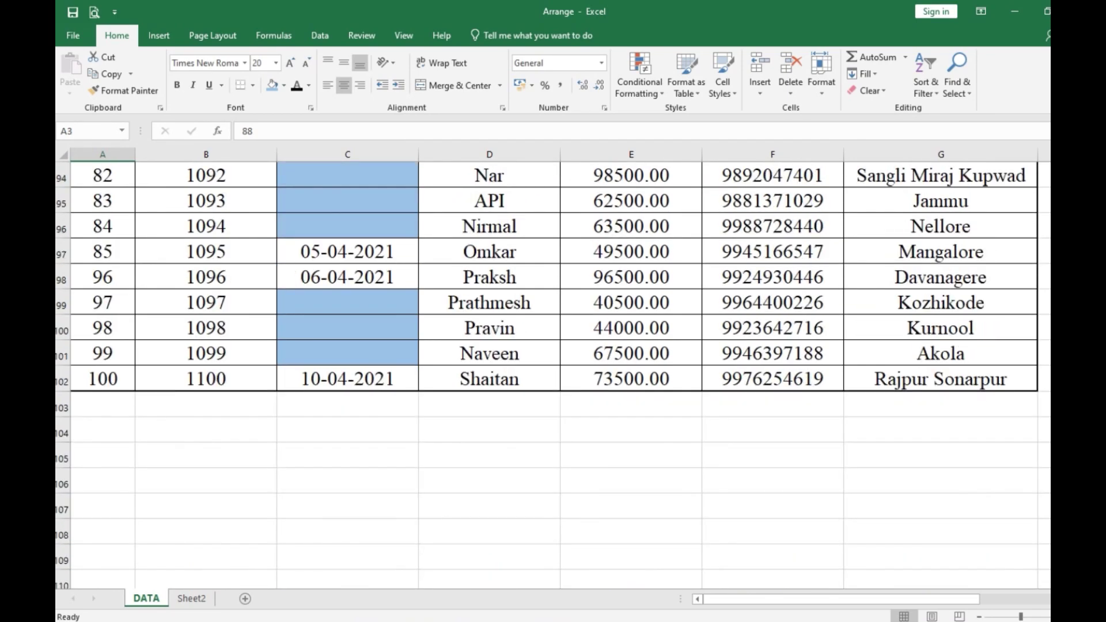
left_click(940, 379, "shift")
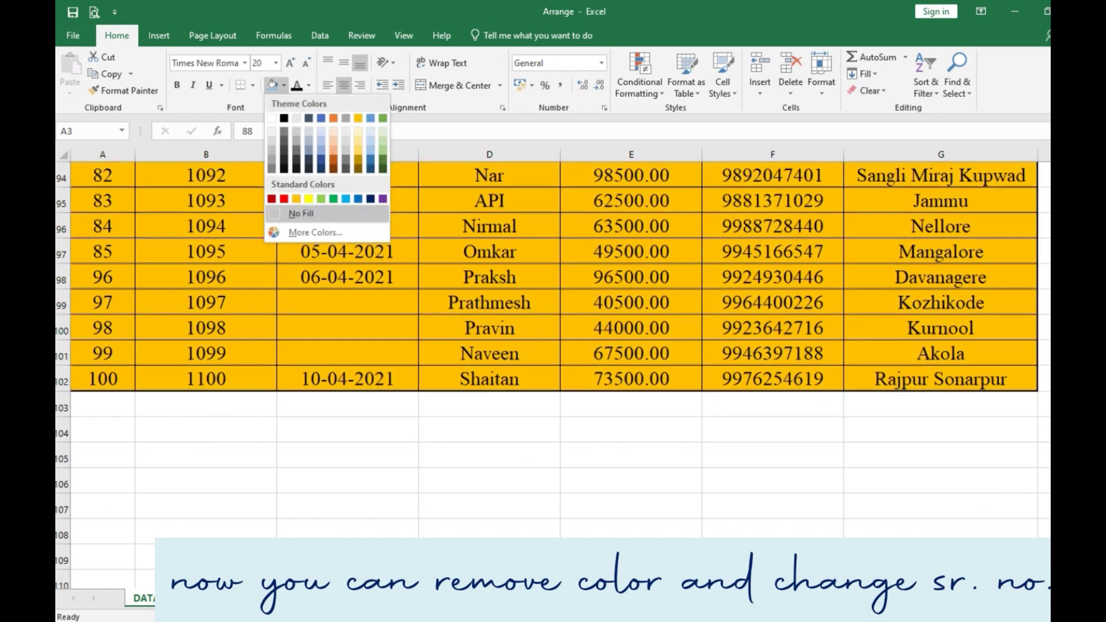
left_click(300, 208)
scroll(553, 374, "up", 20)
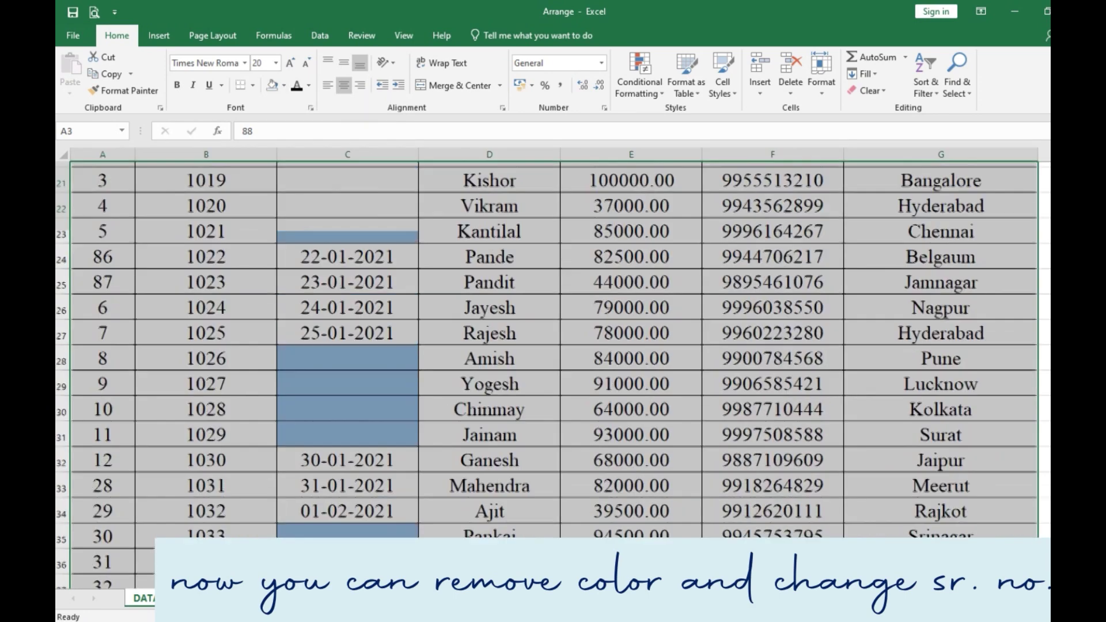
left_click(205, 328)
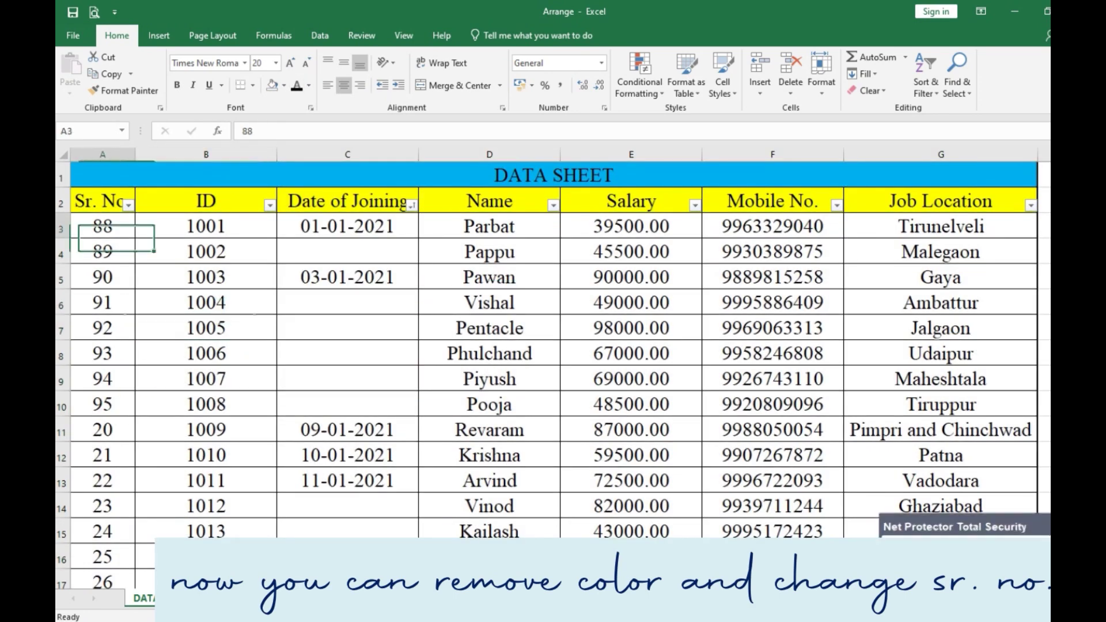